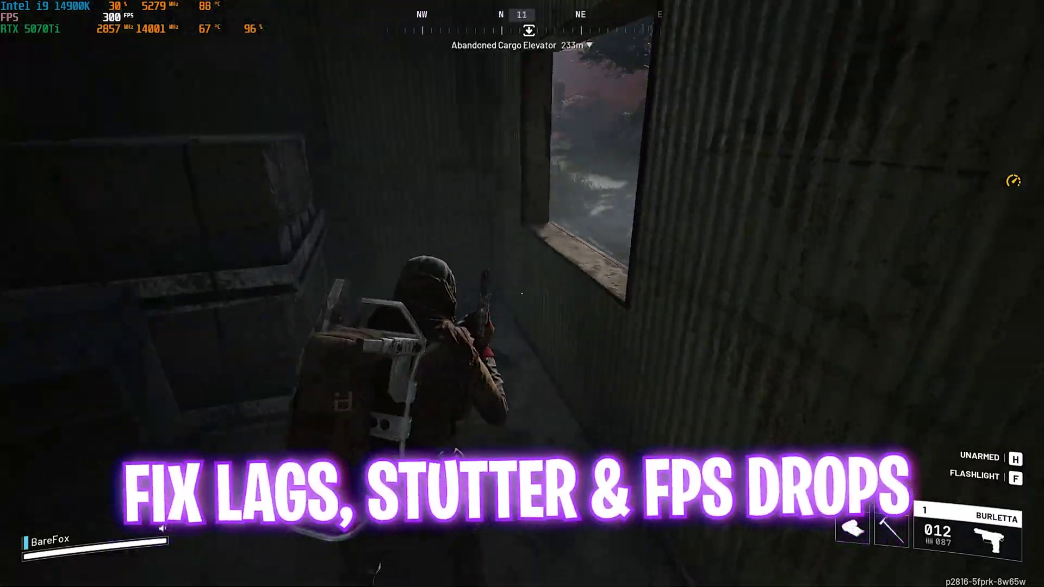
{"action": "key", "text": "space"}
{"action": "key", "text": "w"}
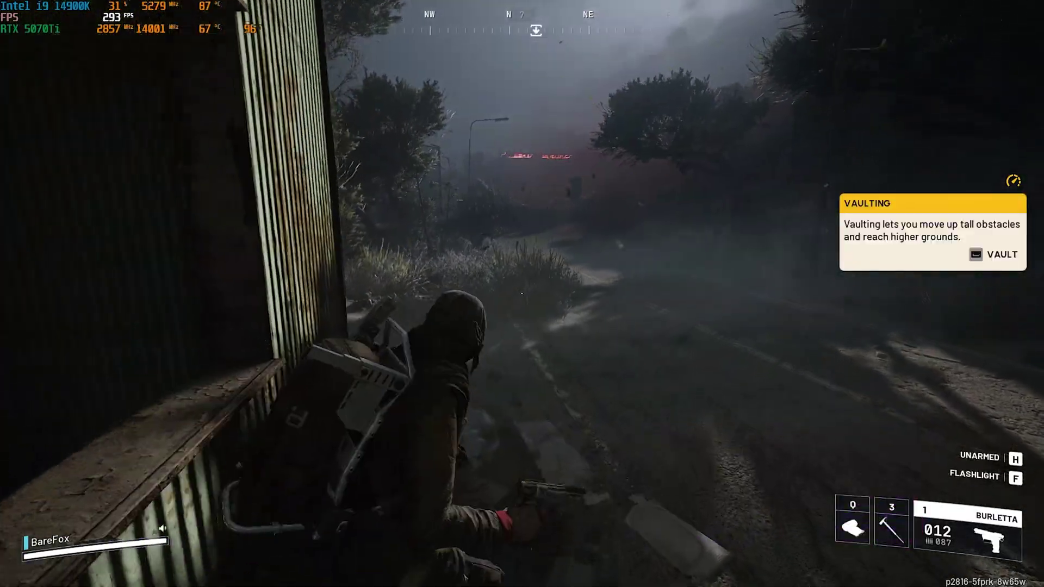
{"action": "key", "text": "w"}
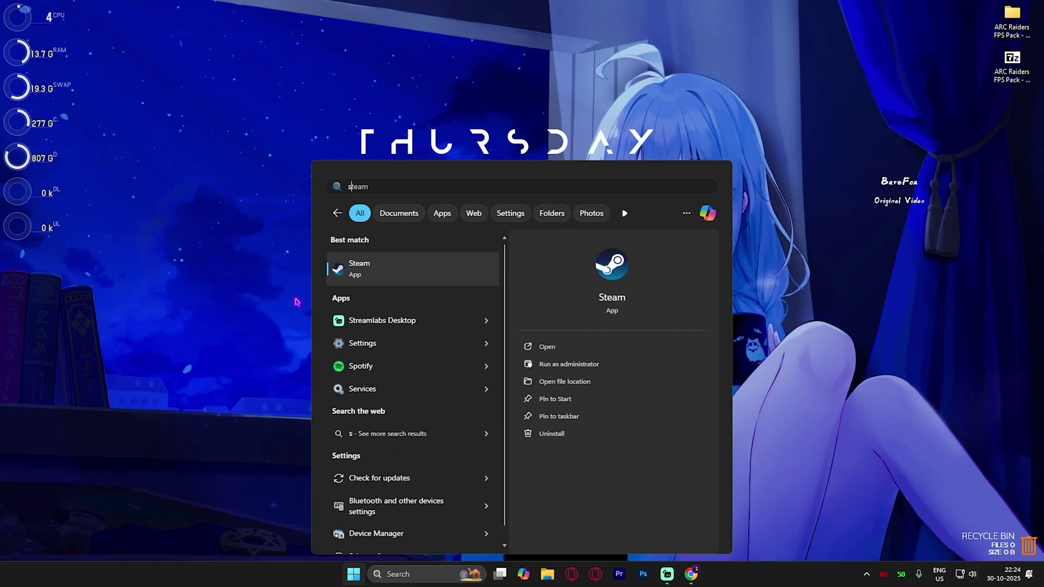
Step: Open Windows Settings and check the transparency effects option on the Colors page of Personalization
{"action": "left_click", "coordinate": [363, 366]}
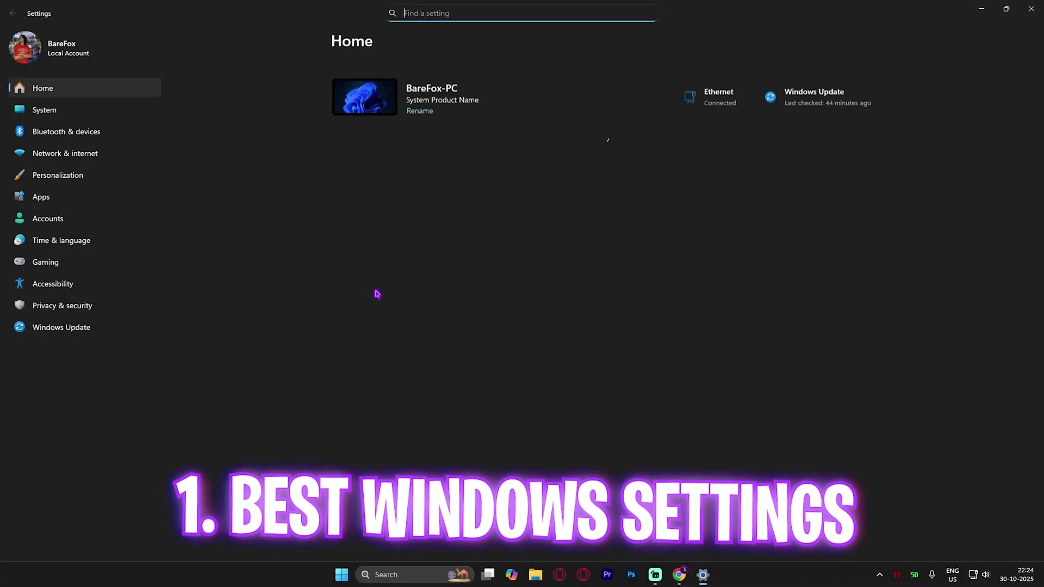
{"action": "left_click", "coordinate": [69, 175]}
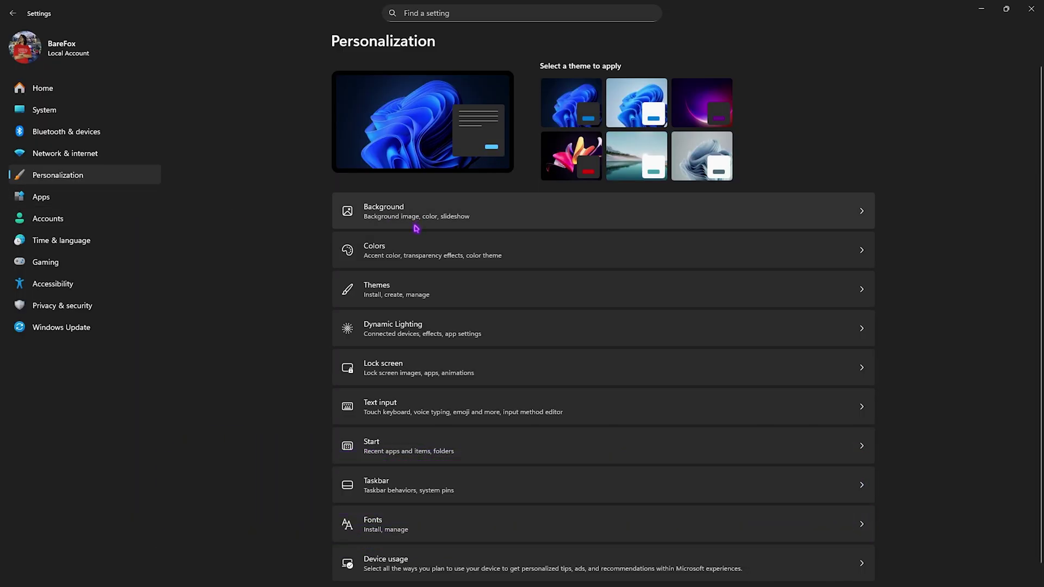
{"action": "left_click", "coordinate": [410, 265]}
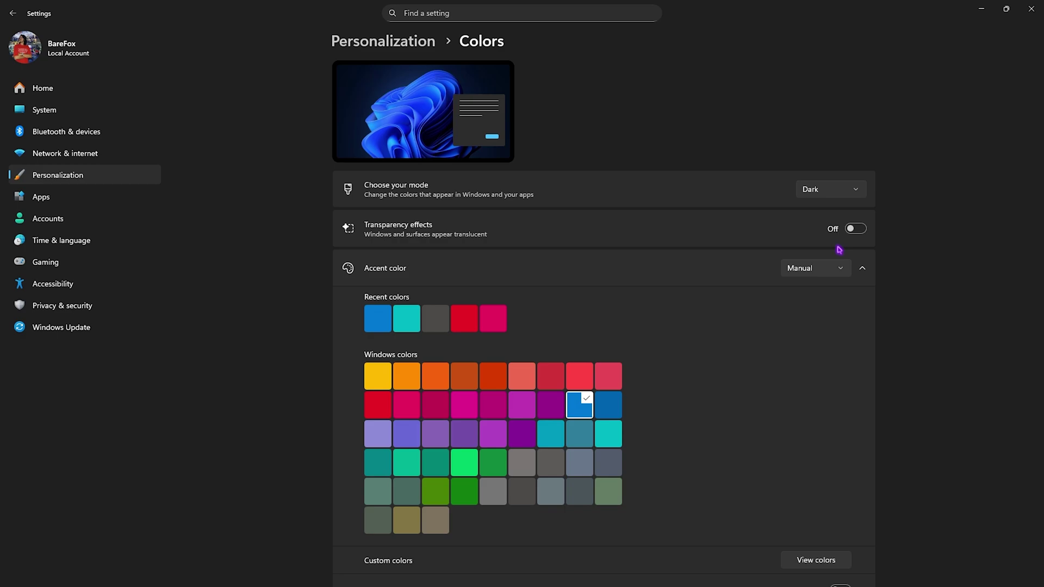
Step: Check the Game Bar controller option in the Gaming settings, and return to the Gaming overview
{"action": "left_click", "coordinate": [49, 263]}
{"action": "left_click", "coordinate": [379, 88]}
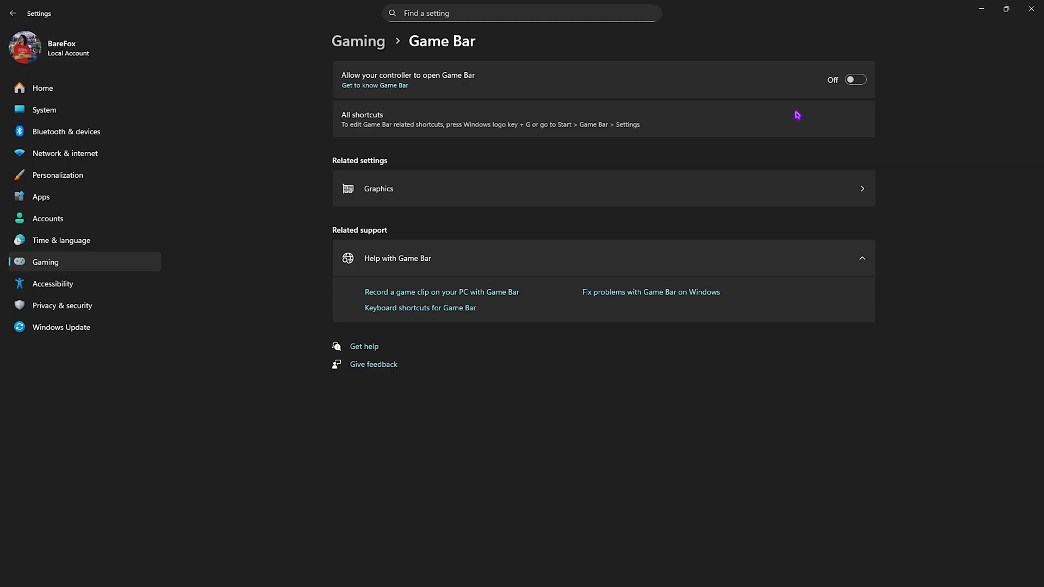
{"action": "left_click", "coordinate": [358, 40]}
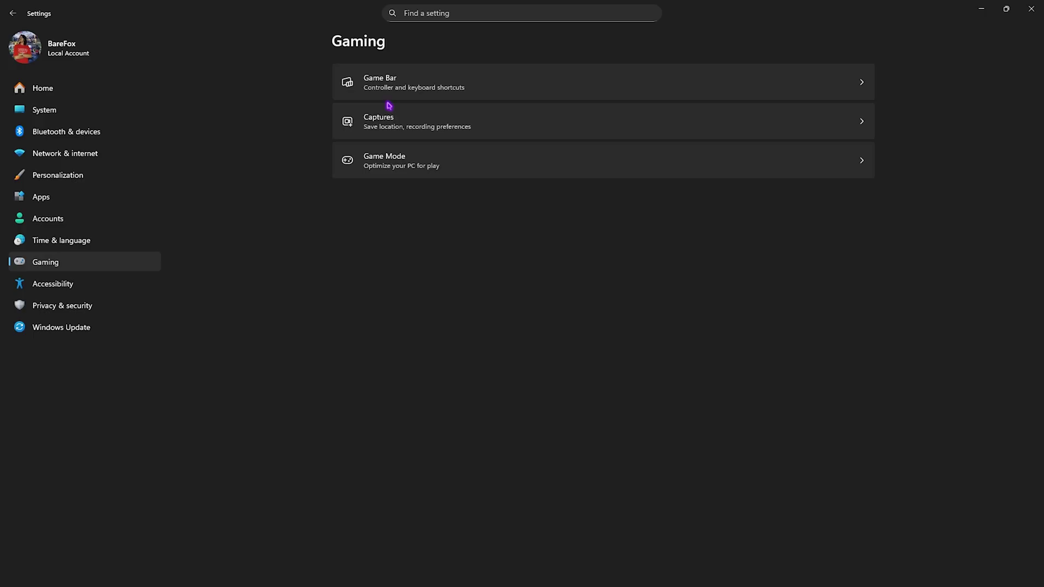
Step: Check the Game Mode setting and the related graphics settings, including the advanced GPU scheduling option
{"action": "left_click", "coordinate": [394, 159]}
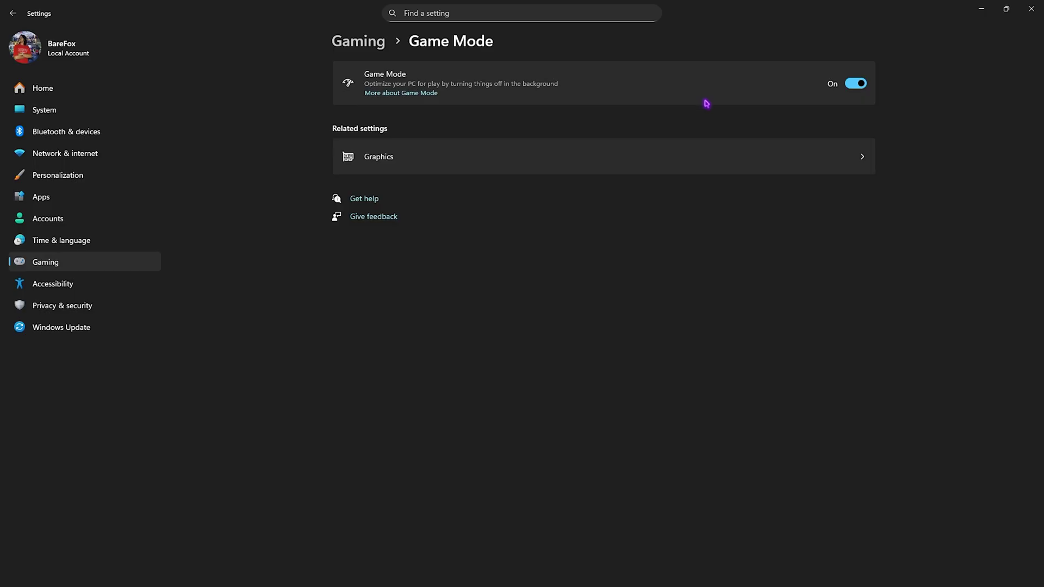
{"action": "left_click", "coordinate": [397, 162]}
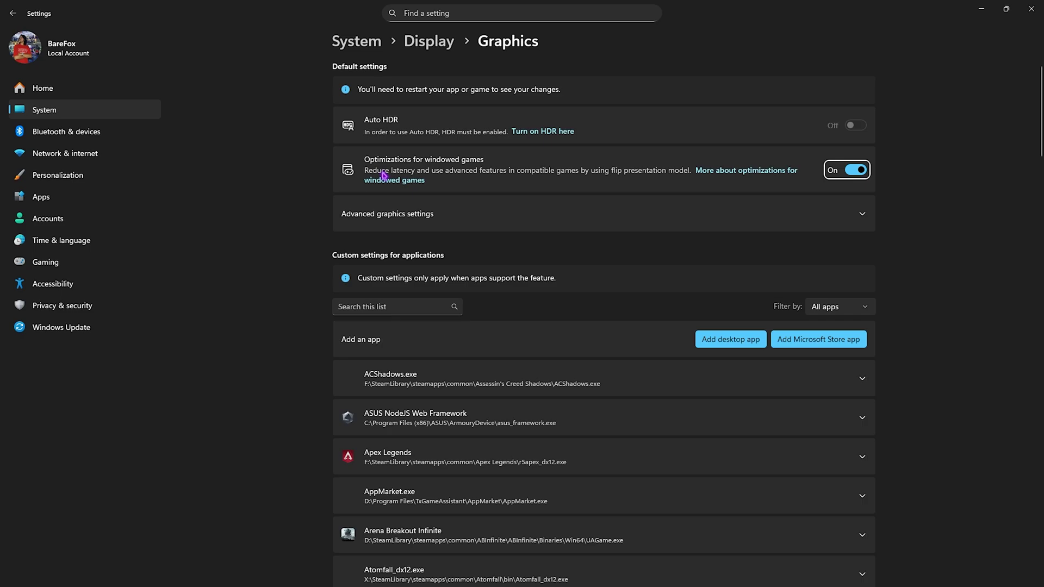
{"action": "left_click", "coordinate": [394, 215]}
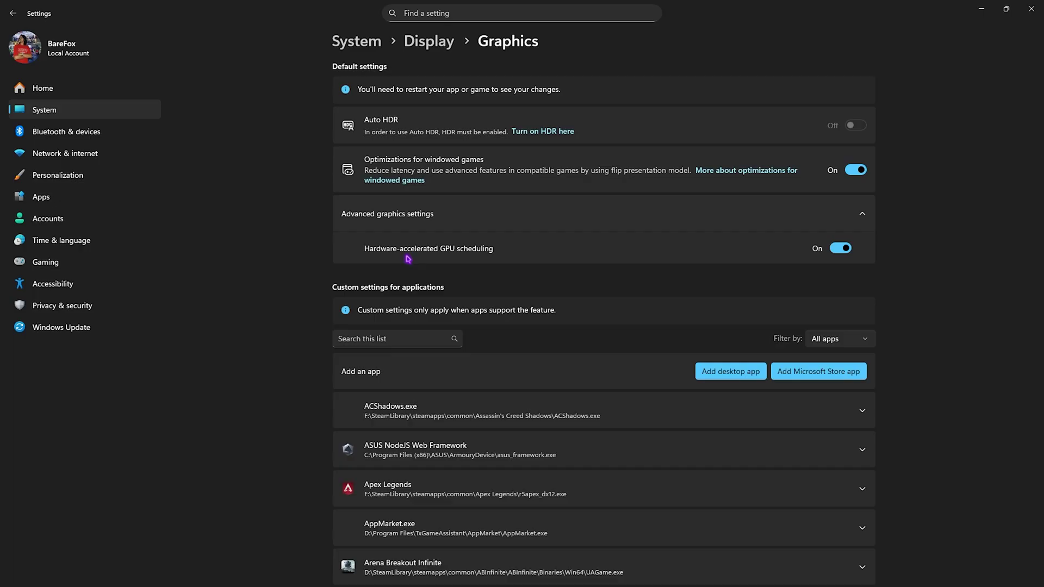
Step: Add PioneerGame.exe from Arc Raiders\PioneerGame\Binaries\Win64 as a desktop app to the custom graphics settings
{"action": "scroll", "coordinate": [715, 139], "scroll_direction": "down", "scroll_amount": 5}
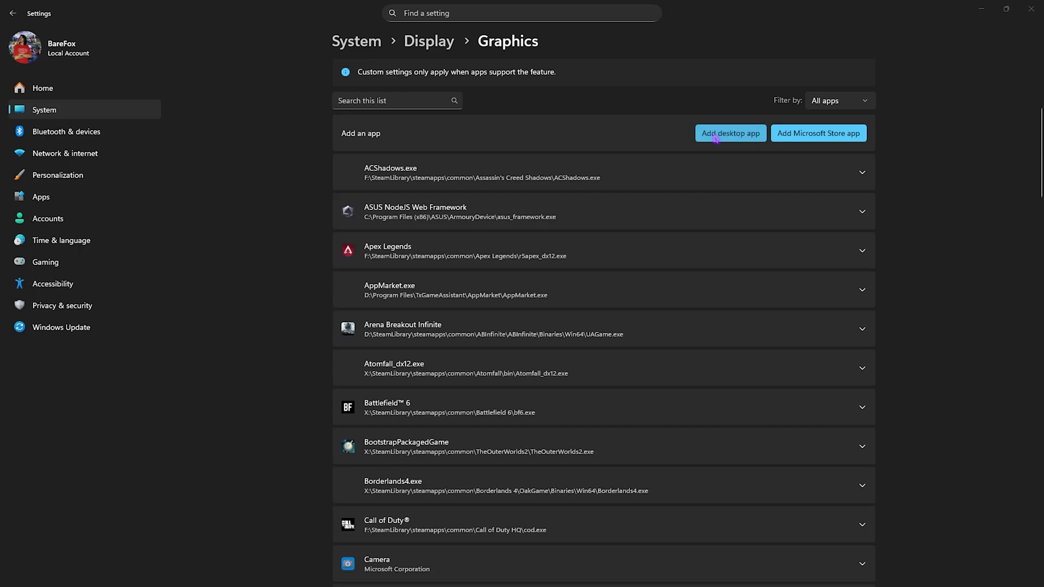
{"action": "left_click", "coordinate": [715, 138]}
{"action": "left_click", "coordinate": [199, 32]}
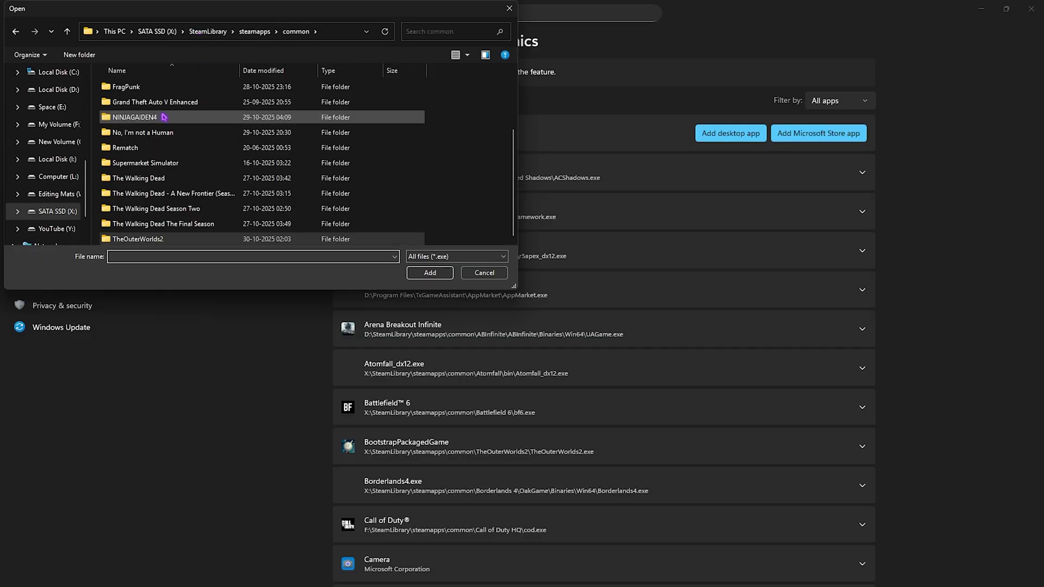
{"action": "scroll", "coordinate": [163, 117], "scroll_direction": "up", "scroll_amount": 2}
{"action": "double_click", "coordinate": [155, 88]}
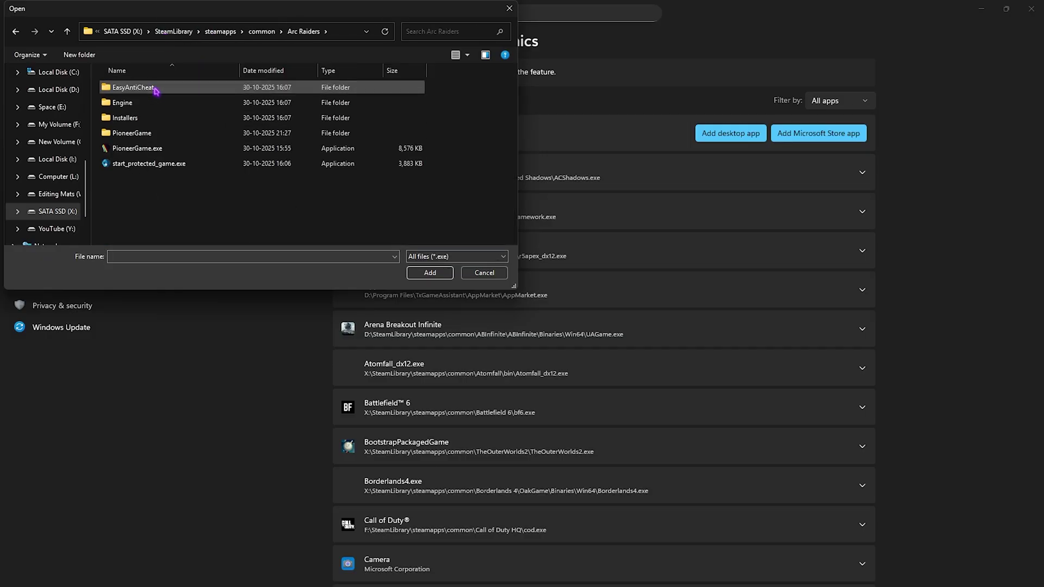
{"action": "double_click", "coordinate": [119, 135]}
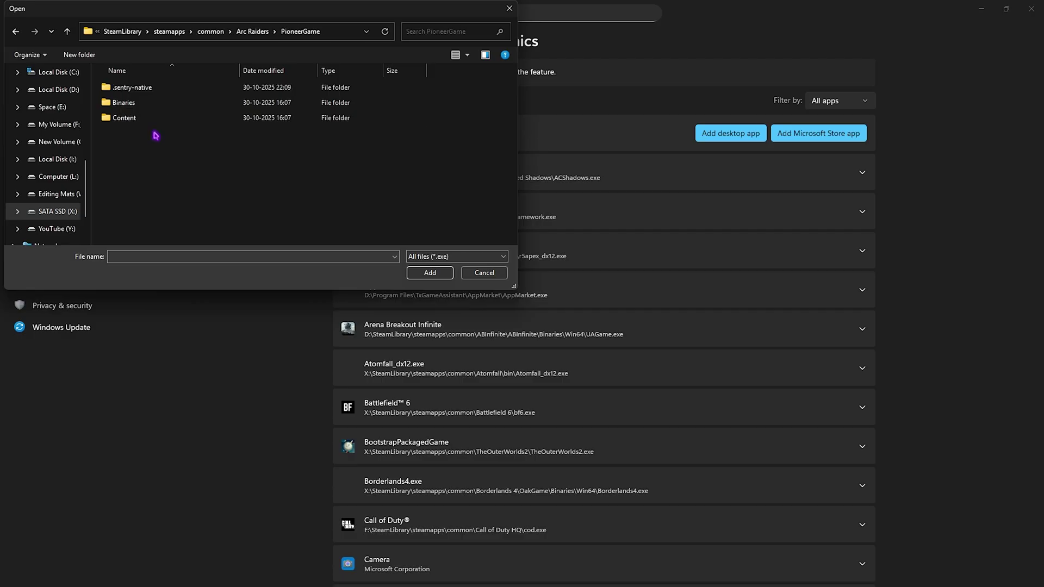
{"action": "double_click", "coordinate": [137, 102]}
{"action": "left_click", "coordinate": [137, 103]}
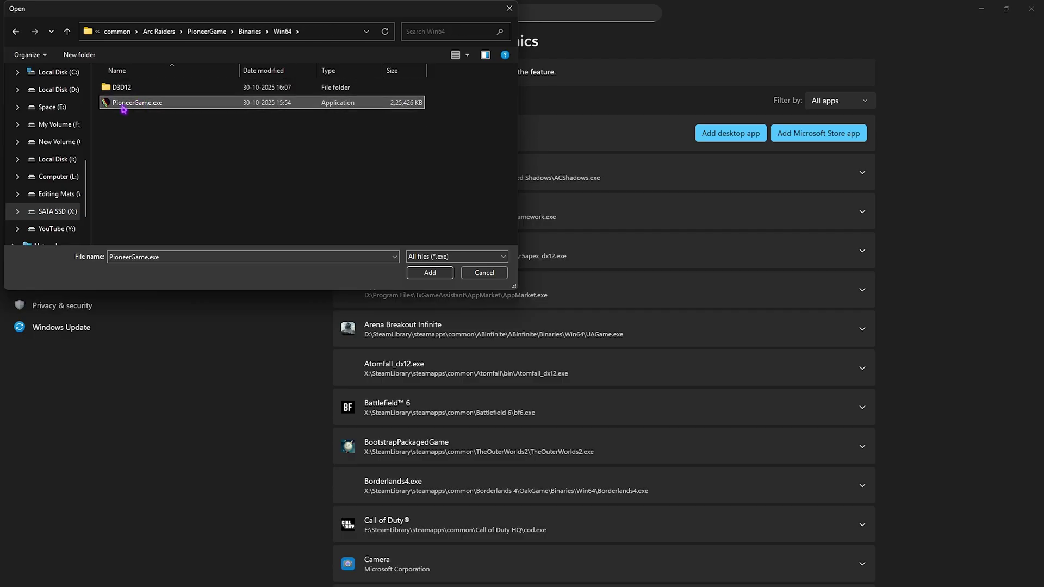
{"action": "left_click", "coordinate": [430, 272]}
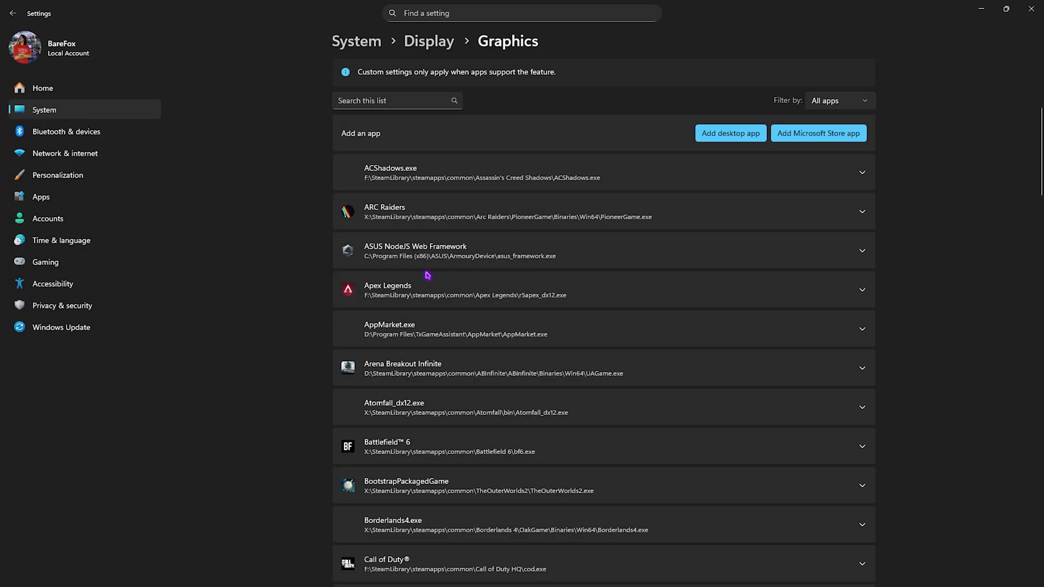
Step: Set the GPU preference for ARC Raiders to High Performance (NVIDIA GeForce RTX 5070 Ti)
{"action": "left_click", "coordinate": [392, 209]}
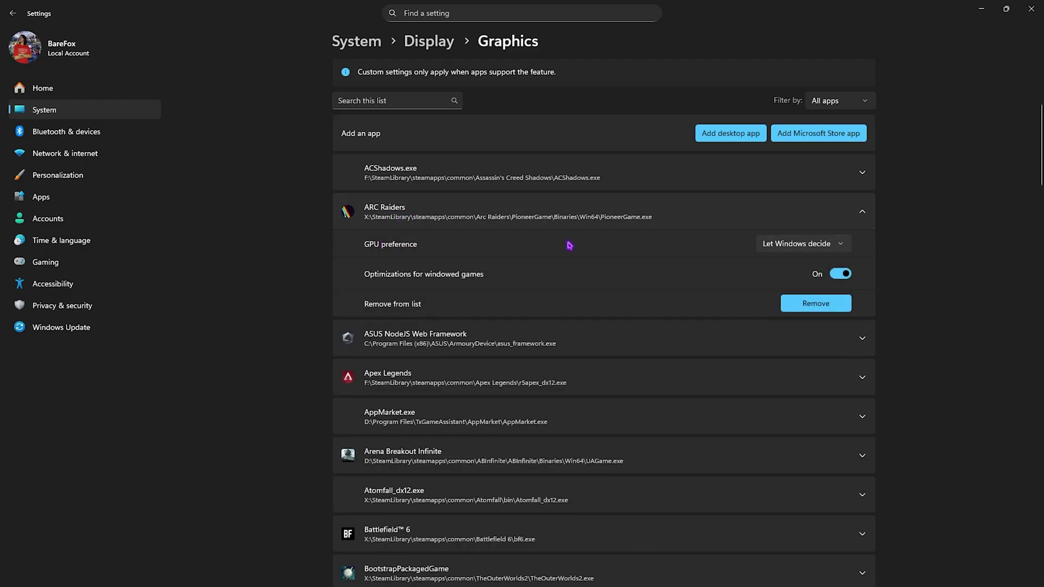
{"action": "left_click", "coordinate": [781, 245]}
{"action": "left_click", "coordinate": [789, 282]}
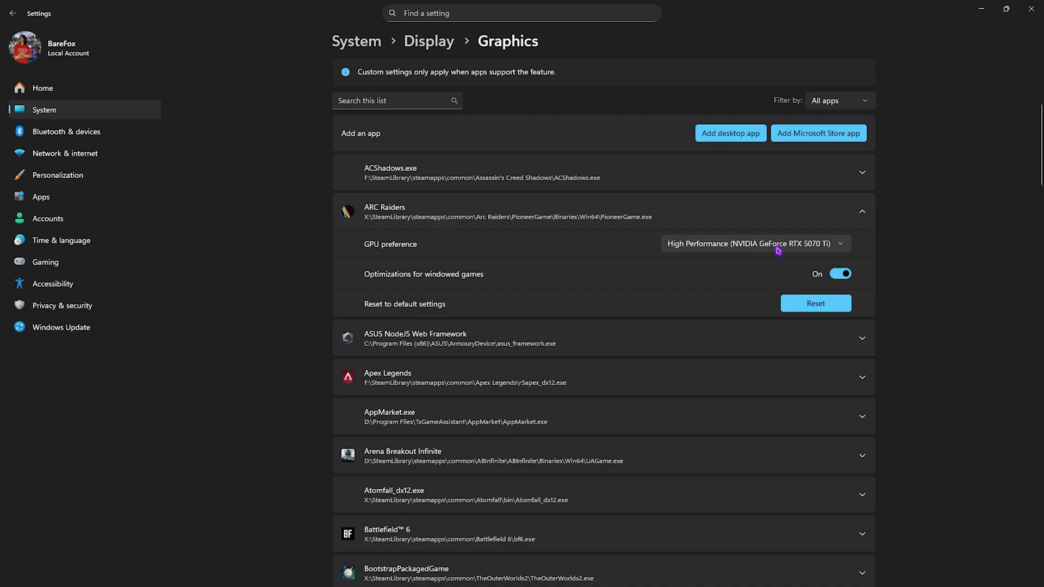
Step: Search the Windows settings for "Core Iso" and open the matching core isolation entry
{"action": "left_click", "coordinate": [452, 14]}
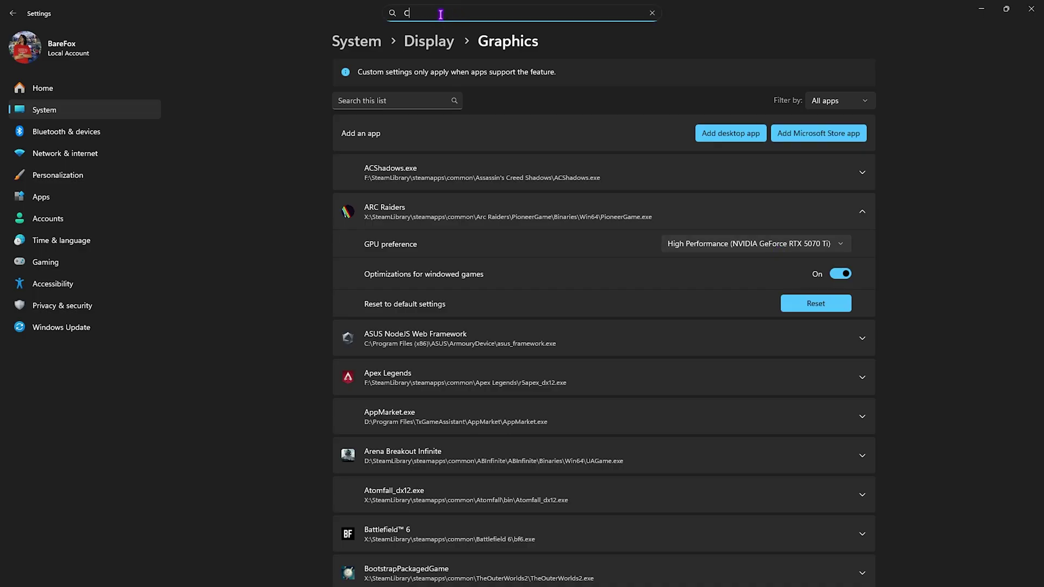
{"action": "type", "text": "Core Iso"}
{"action": "left_click", "coordinate": [432, 41]}
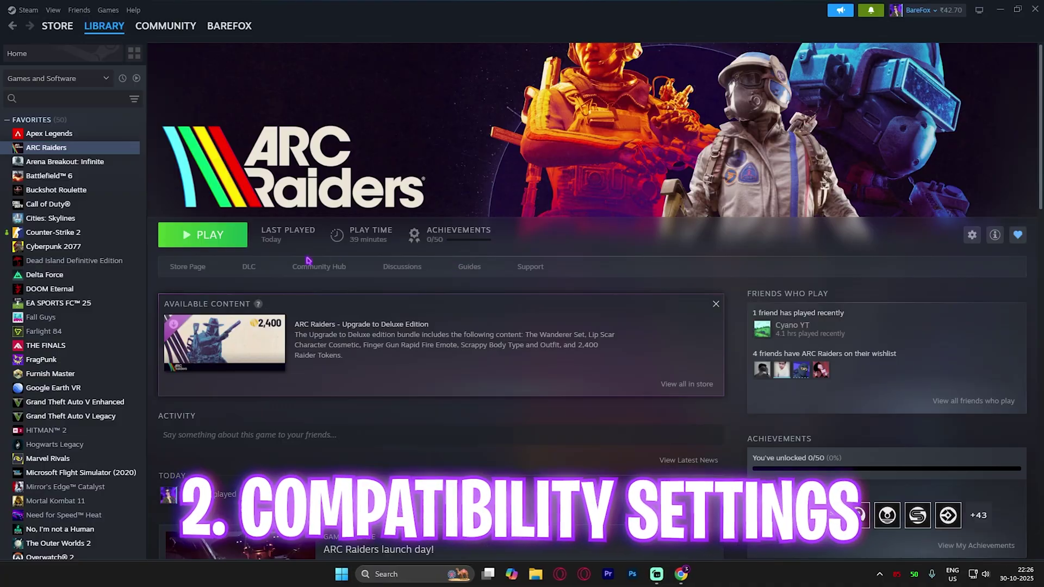
Step: Browse the local files of ARC Raiders from the Steam library and open its PioneerGame\Binaries\Win64 folder
{"action": "right_click", "coordinate": [81, 155]}
{"action": "mouse_move", "coordinate": [119, 223]}
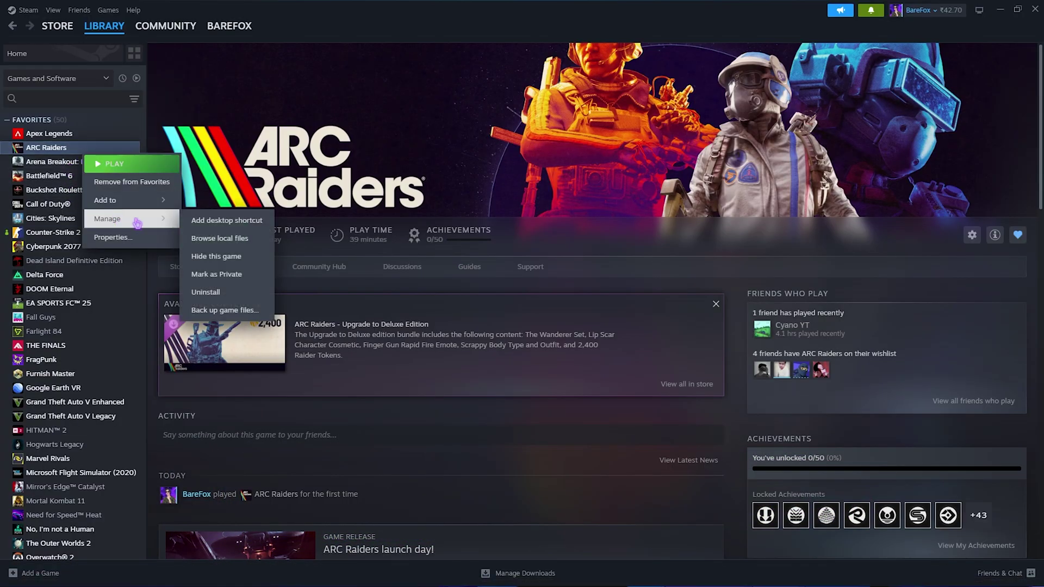
{"action": "left_click", "coordinate": [235, 240]}
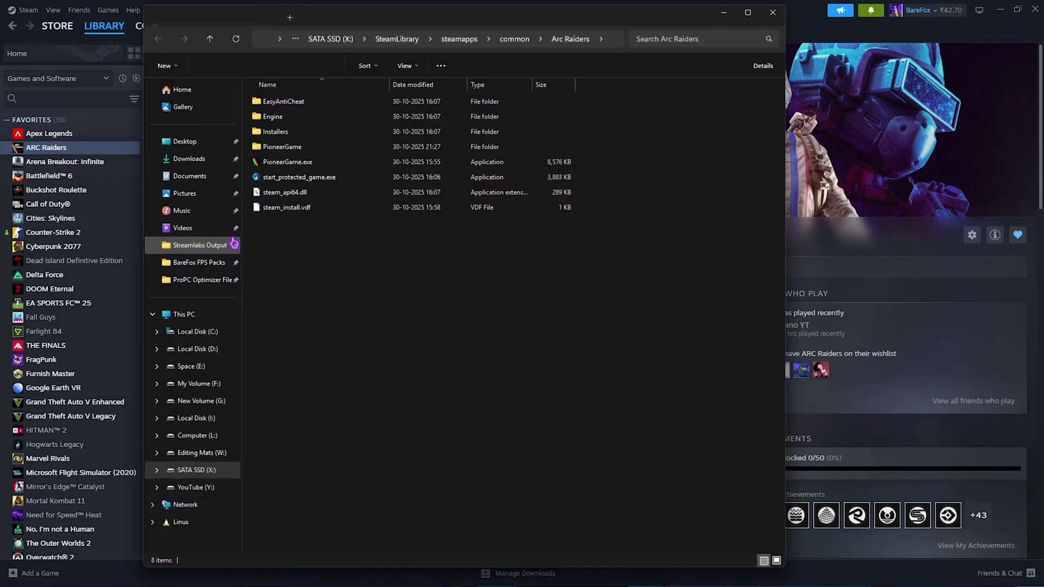
{"action": "double_click", "coordinate": [307, 146]}
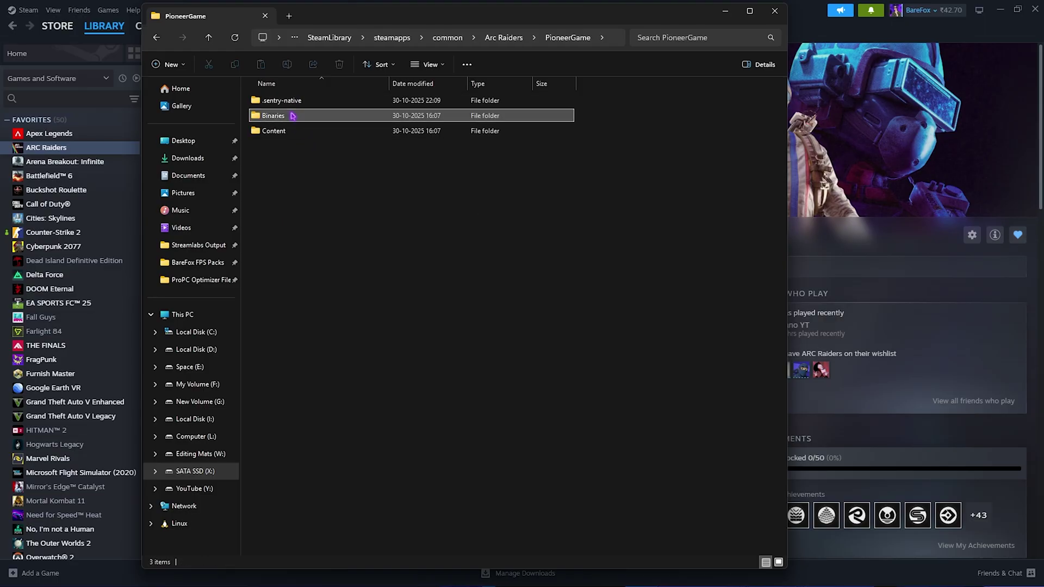
{"action": "double_click", "coordinate": [296, 115]}
{"action": "double_click", "coordinate": [296, 101]}
Step: Review the compatibility options and high DPI settings in the properties of PioneerGame.exe, and accept both dialogs
{"action": "right_click", "coordinate": [309, 177]}
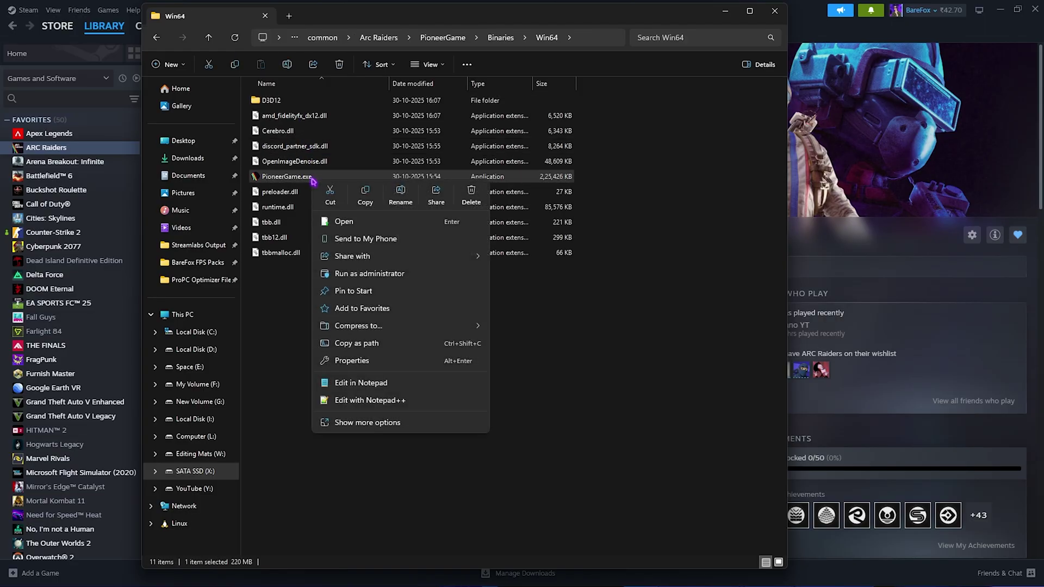
{"action": "left_click", "coordinate": [352, 360]}
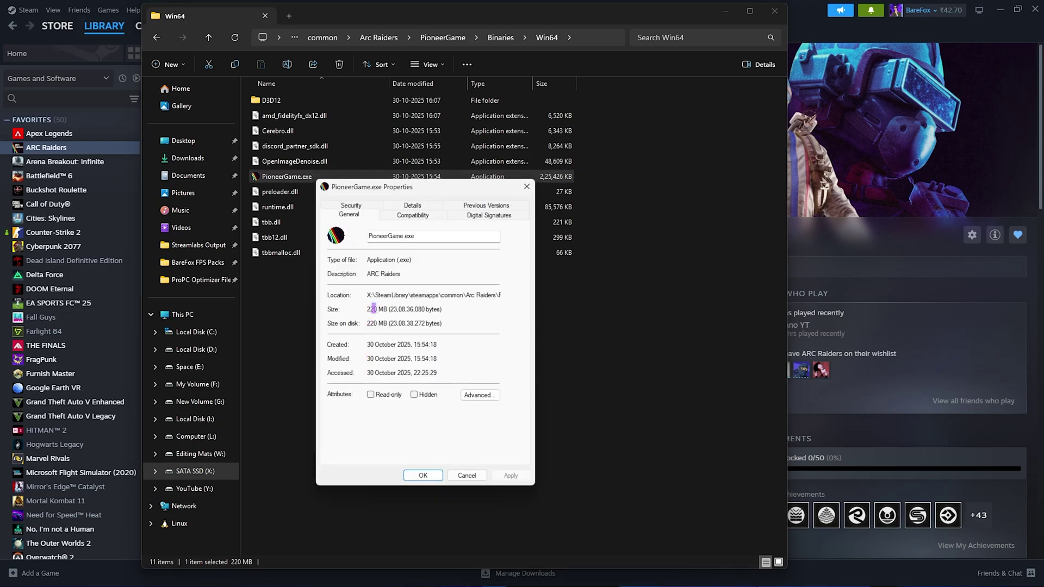
{"action": "left_click", "coordinate": [412, 214]}
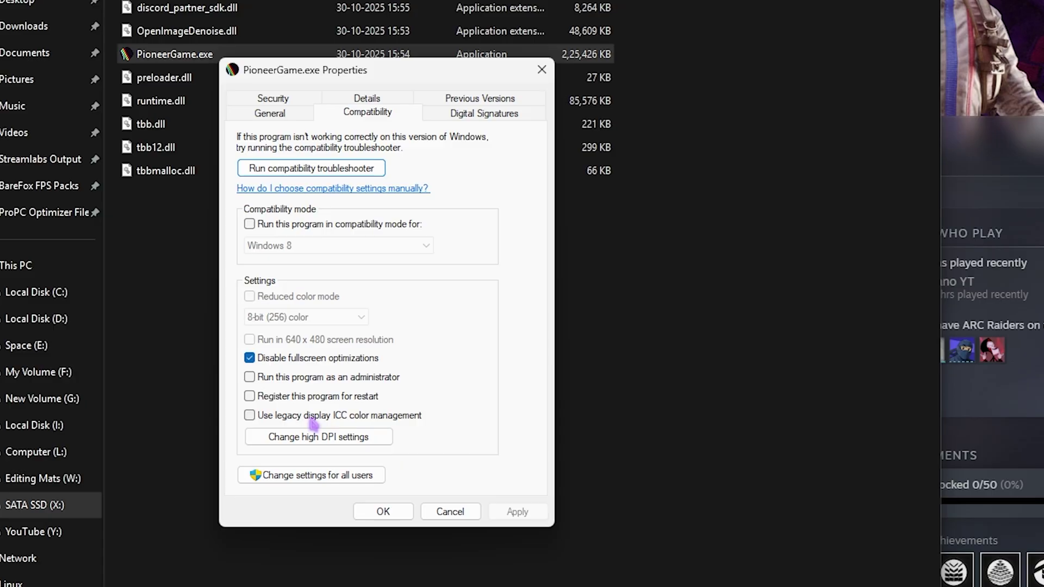
{"action": "left_click", "coordinate": [314, 435]}
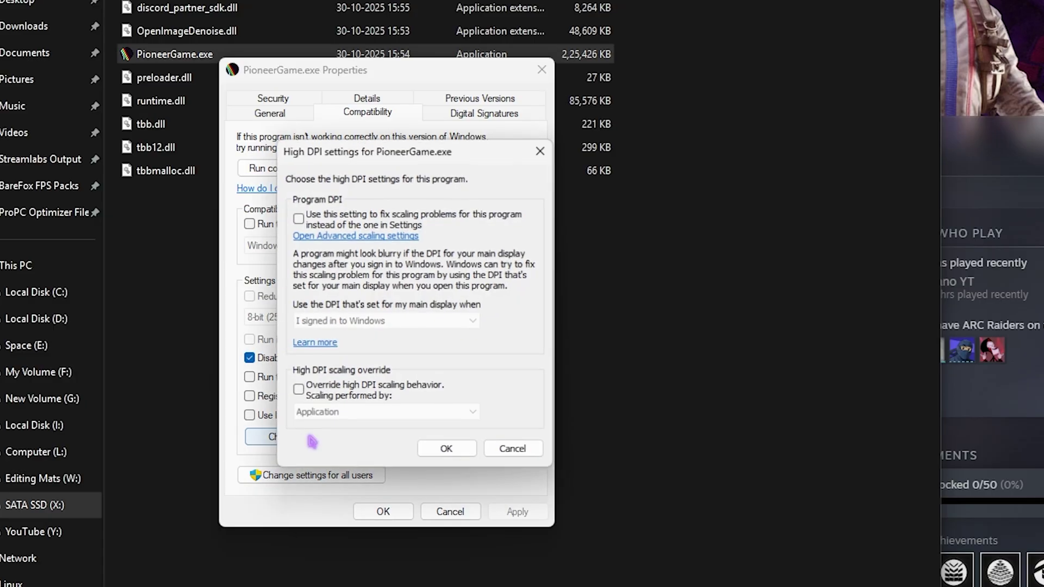
{"action": "left_click", "coordinate": [447, 451]}
{"action": "left_click", "coordinate": [399, 514]}
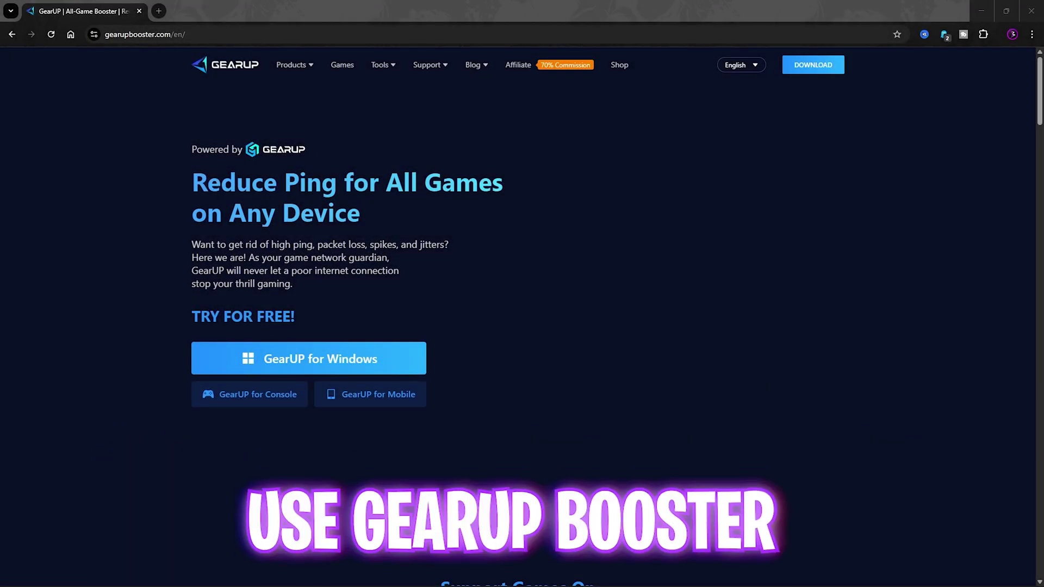
{"action": "scroll", "coordinate": [314, 409], "scroll_direction": "down", "scroll_amount": 2}
{"action": "scroll", "coordinate": [313, 408], "scroll_direction": "up", "scroll_amount": 2}
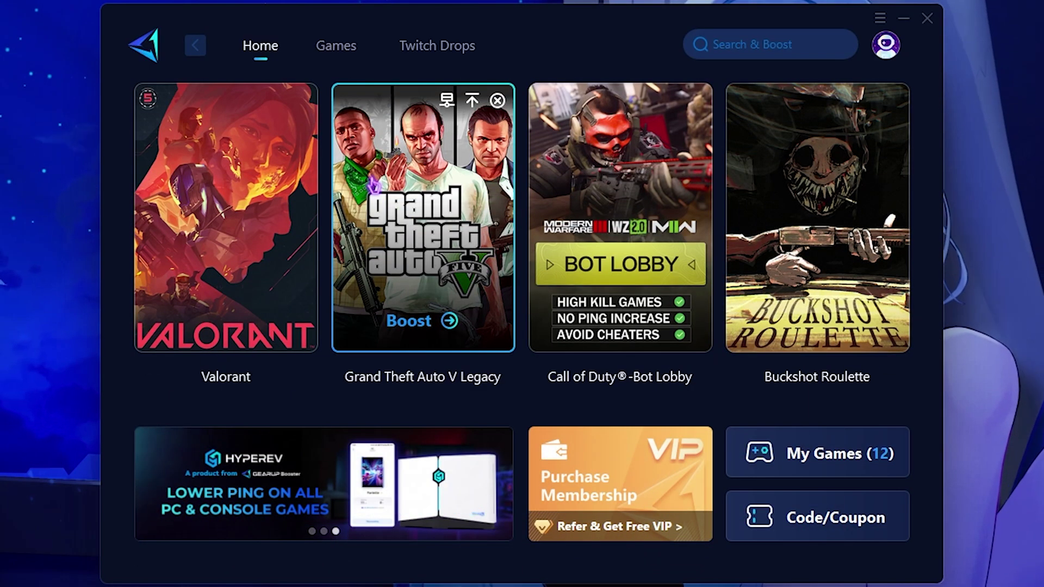
Step: Search for "ARC" in GearUP Booster, add ARC Raiders to the home page and start boosting it
{"action": "left_click", "coordinate": [755, 45]}
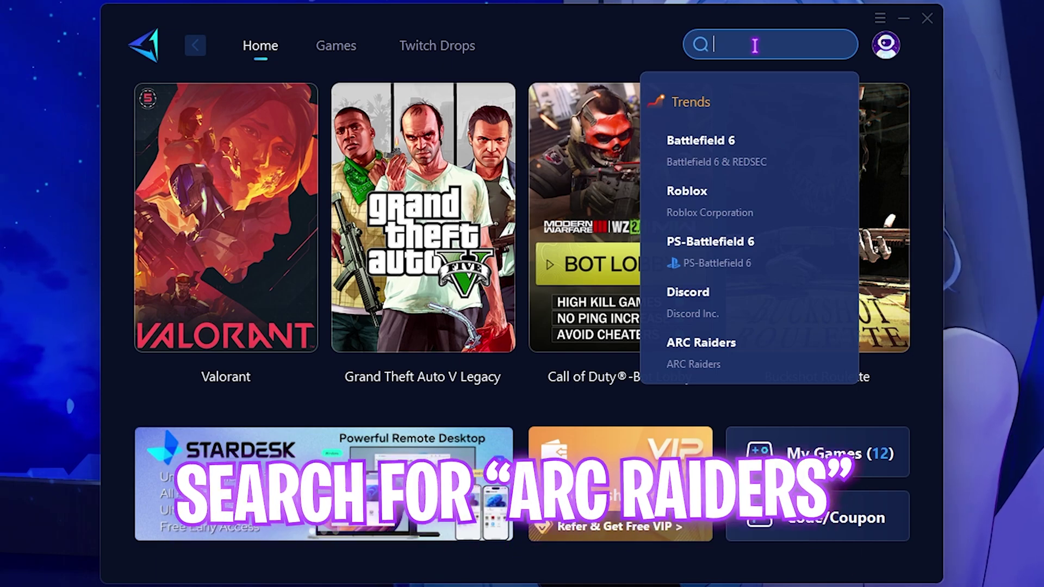
{"action": "type", "text": "ARC"}
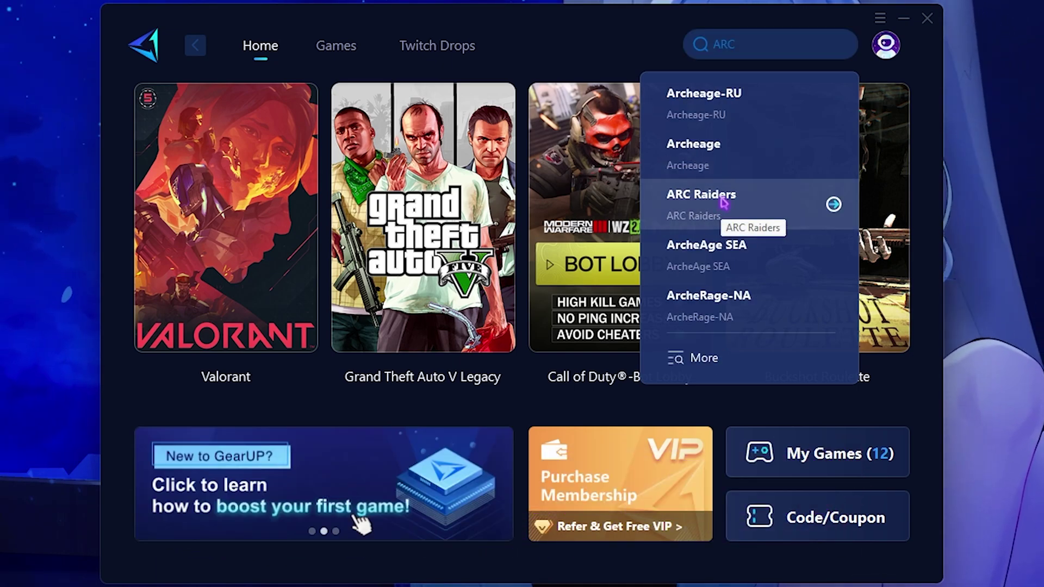
{"action": "left_click", "coordinate": [721, 205]}
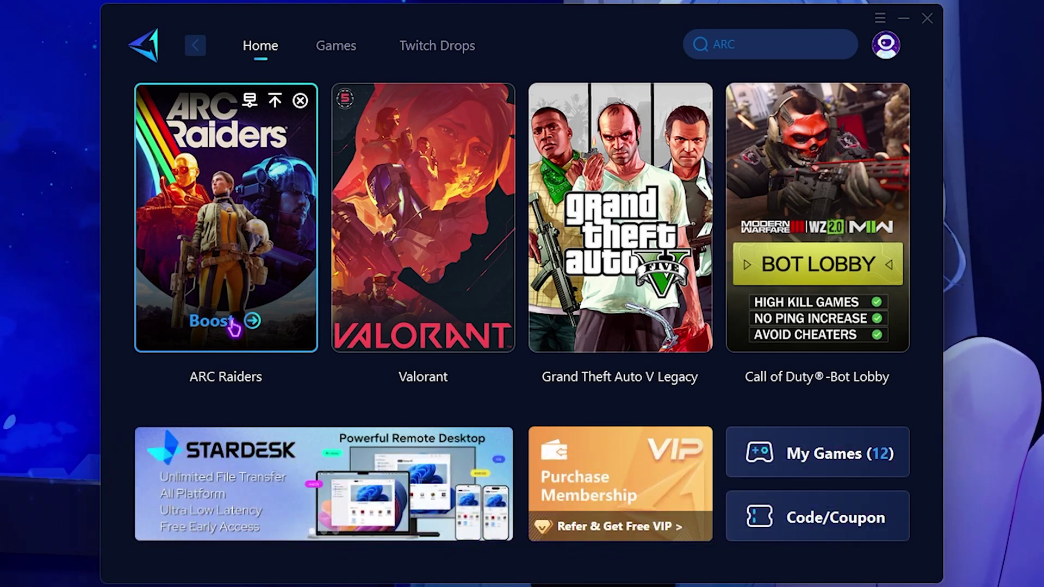
{"action": "left_click", "coordinate": [234, 325]}
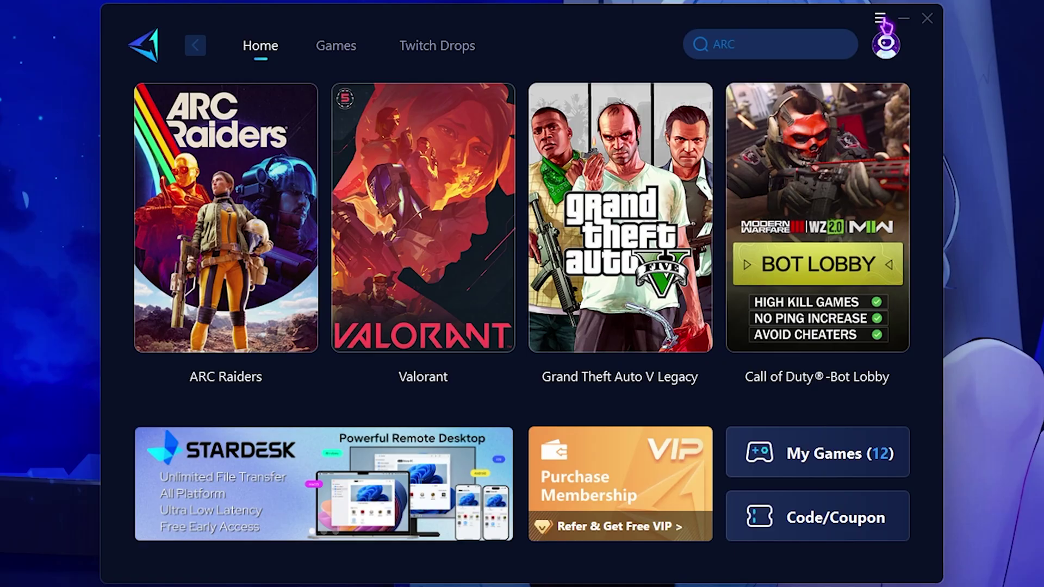
Step: Open the Optimization Settings of GearUP Booster, and look over the supported platforms on the GearUP website
{"action": "left_click", "coordinate": [885, 45]}
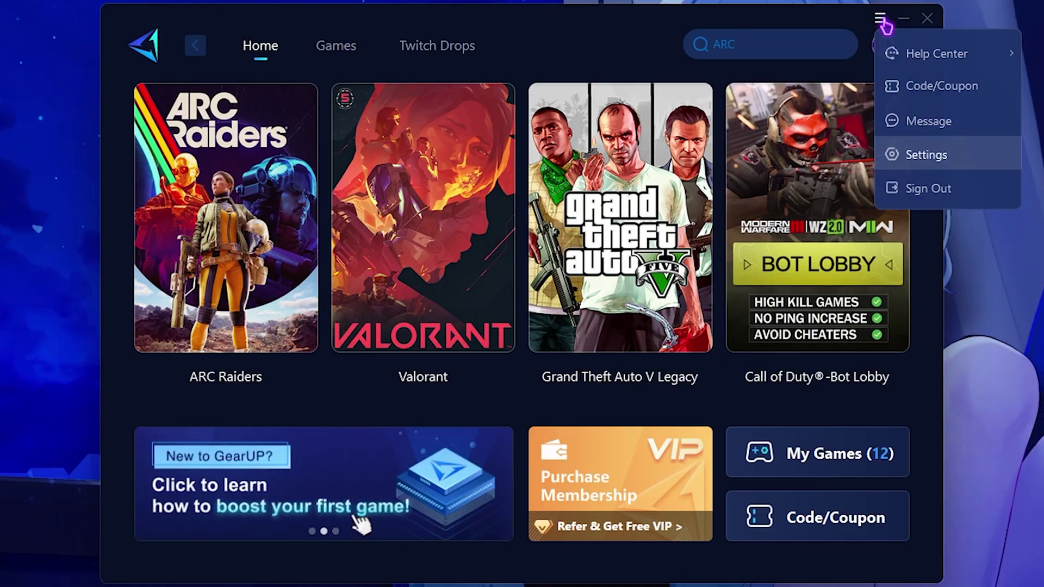
{"action": "left_click", "coordinate": [924, 158]}
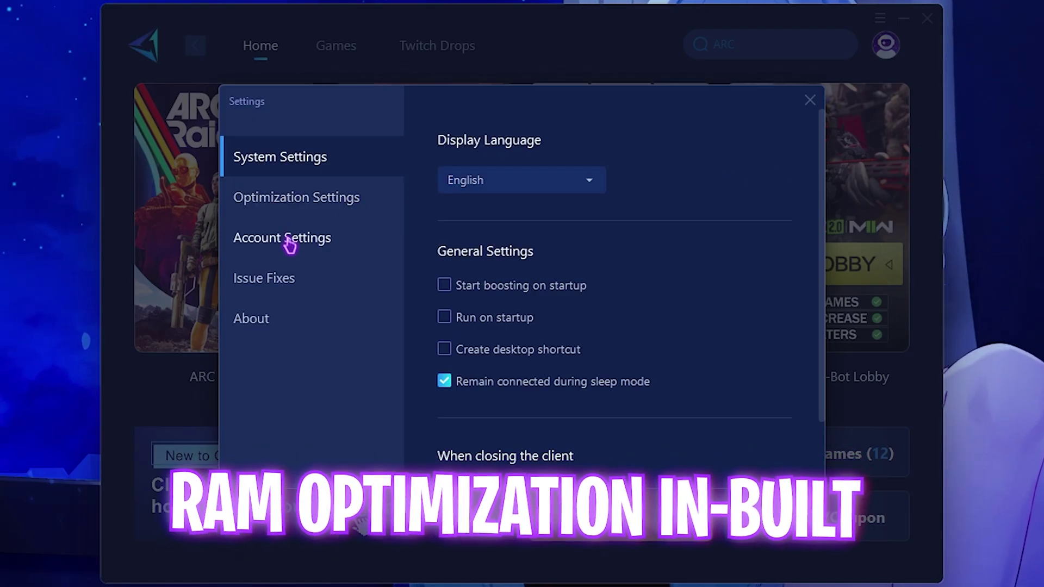
{"action": "left_click", "coordinate": [299, 196]}
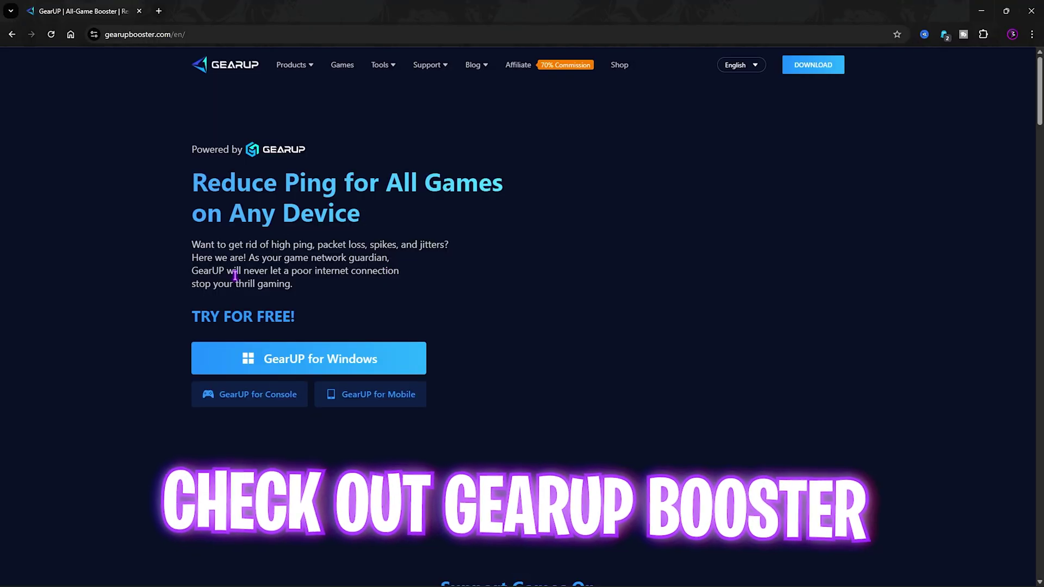
{"action": "scroll", "coordinate": [291, 210], "scroll_direction": "down", "scroll_amount": 9}
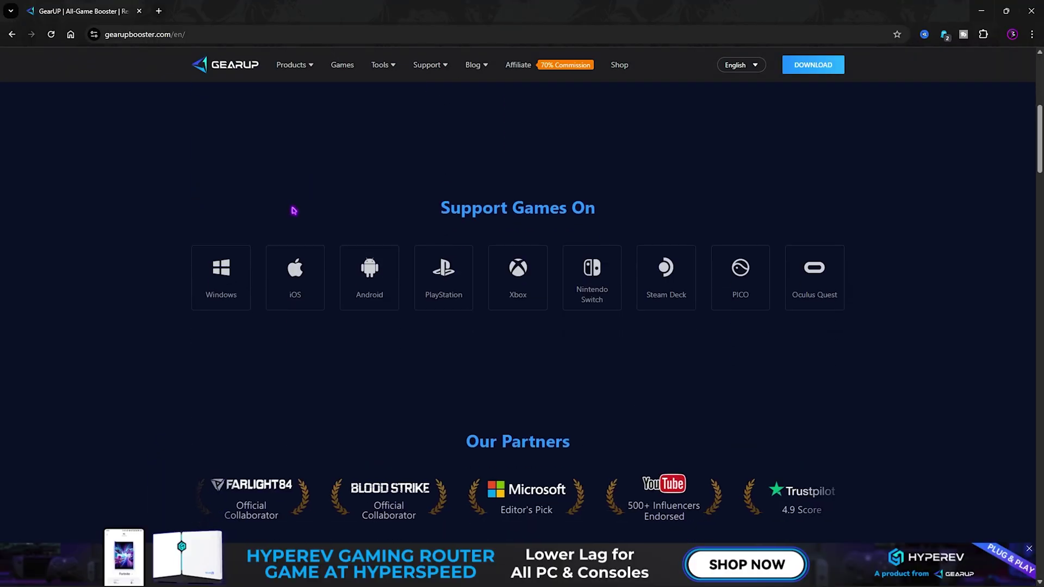
{"action": "scroll", "coordinate": [291, 210], "scroll_direction": "up", "scroll_amount": 10}
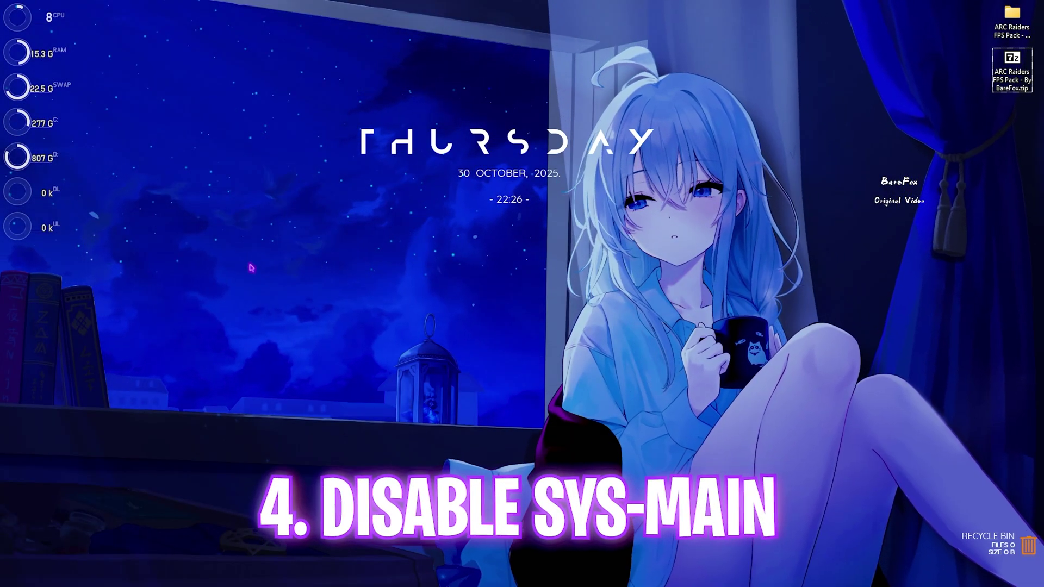
Step: Open the Windows Services console and go to the services beginning with S
{"action": "key", "text": "super"}
{"action": "type", "text": "steam"}
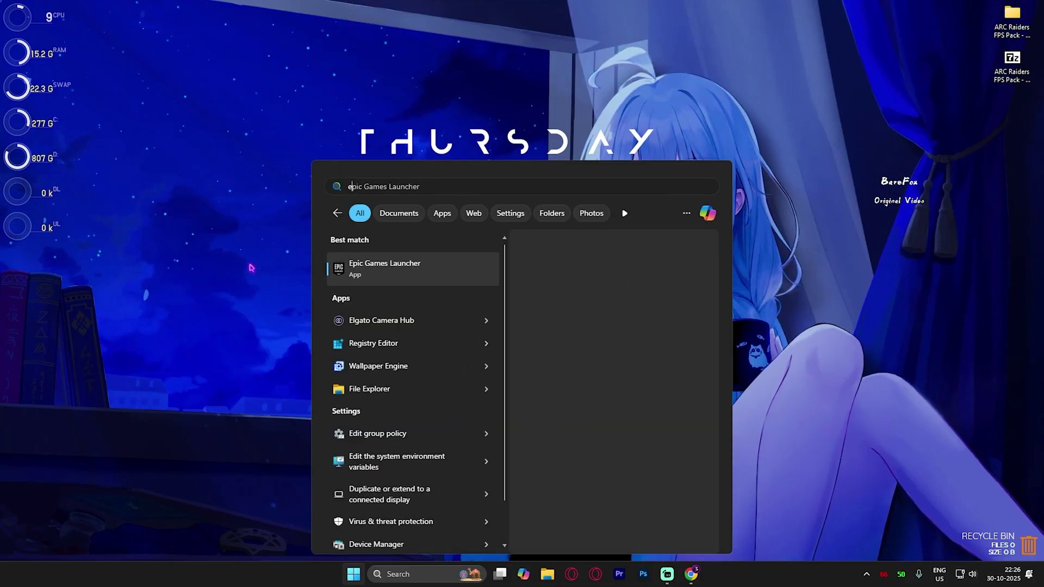
{"action": "type", "text": "erv"}
{"action": "key", "text": "Return"}
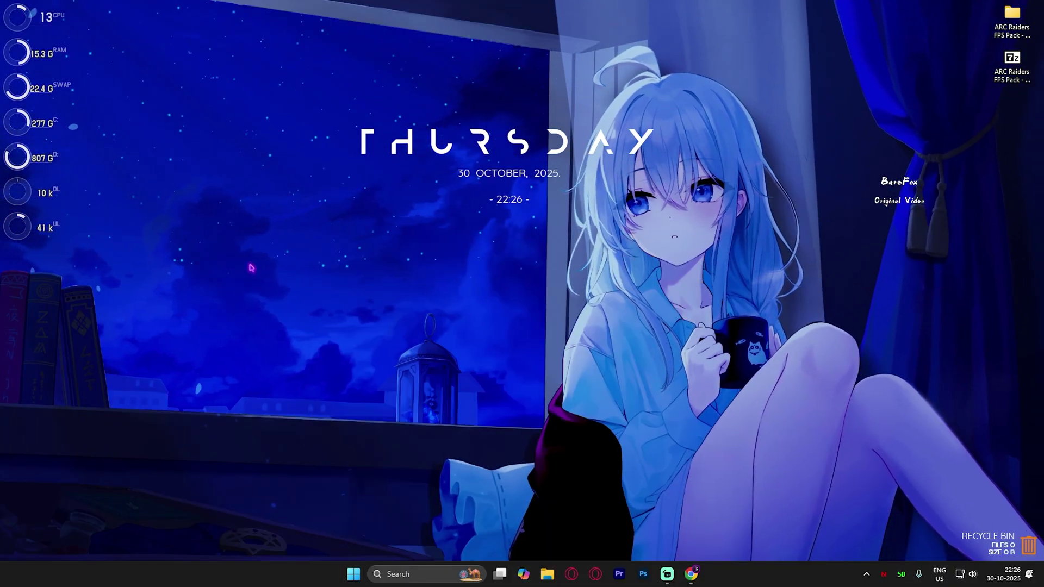
{"action": "key", "text": "s"}
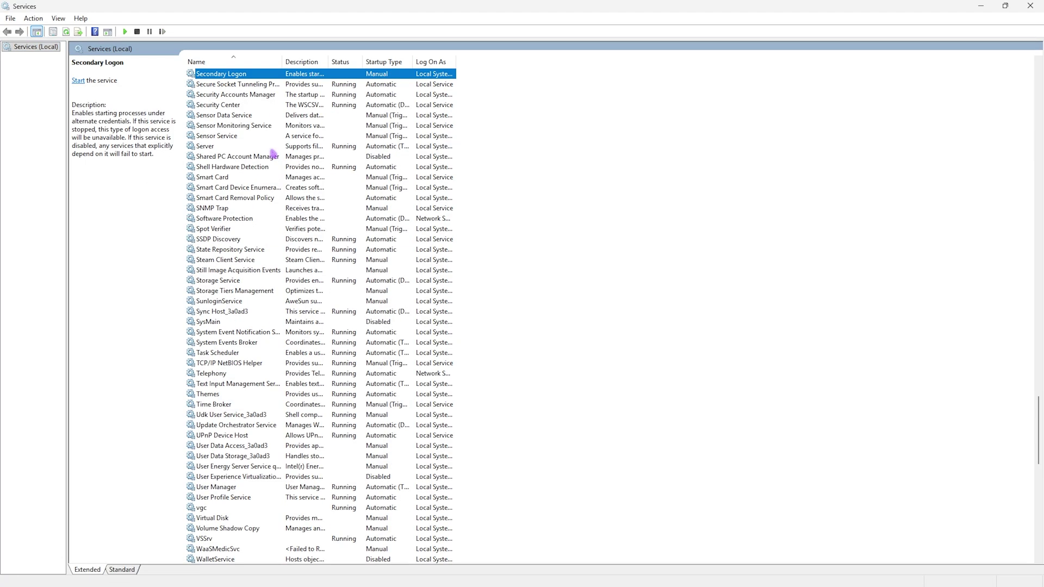
Step: Set the startup type of the SysMain service to Disabled, stop the service, apply the change and close its properties
{"action": "left_click", "coordinate": [226, 323]}
{"action": "double_click", "coordinate": [233, 325]}
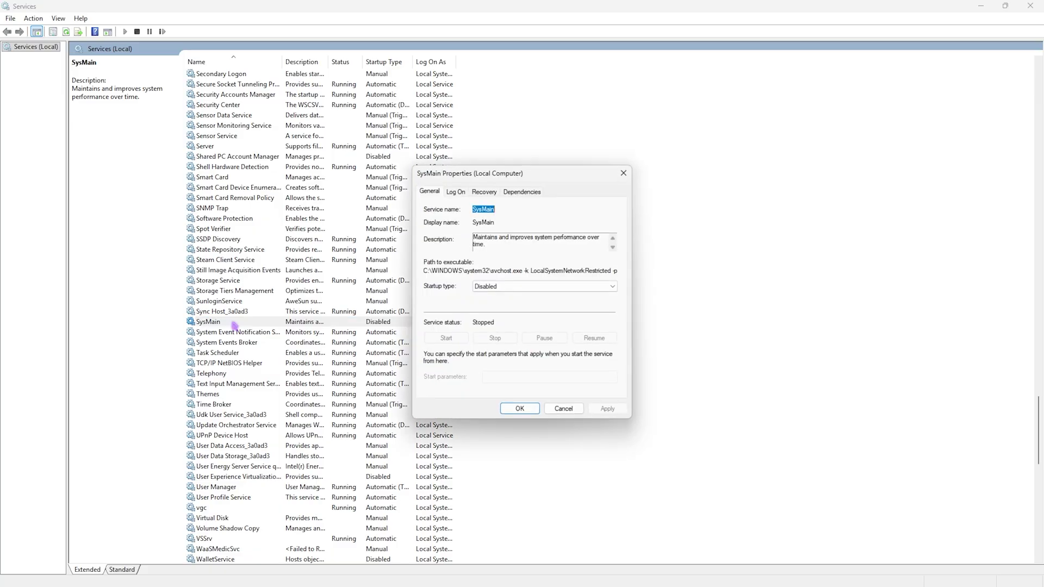
{"action": "left_click", "coordinate": [495, 284]}
{"action": "left_click", "coordinate": [453, 332]}
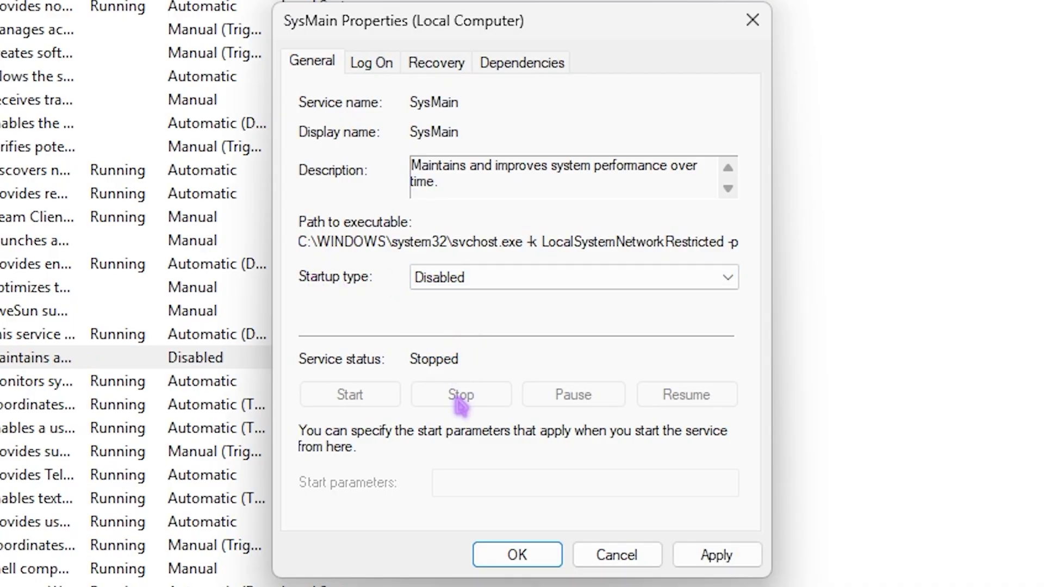
{"action": "left_click", "coordinate": [710, 554]}
{"action": "left_click", "coordinate": [753, 20]}
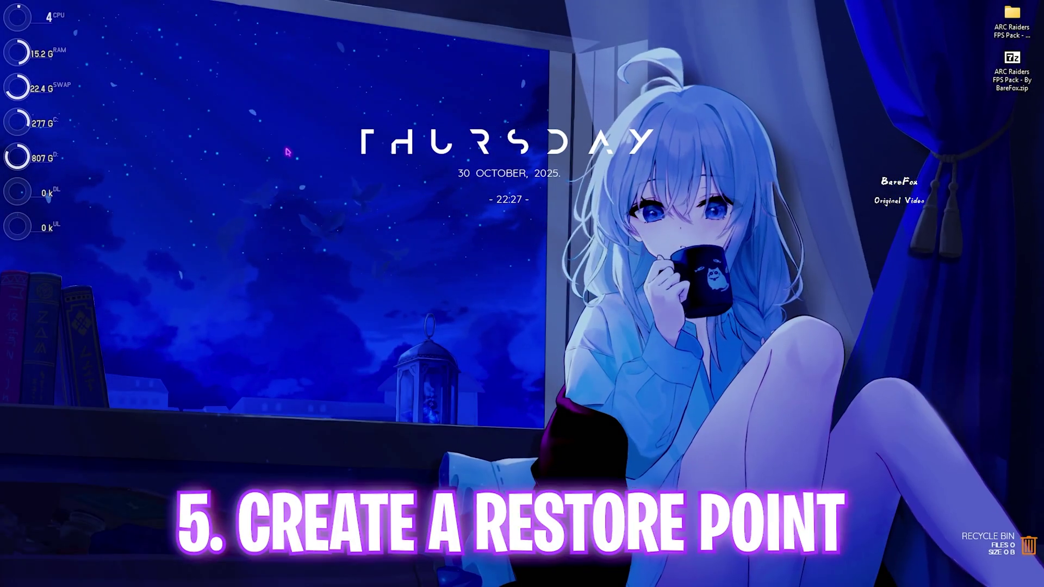
Step: Create a system restore point described as "ARC" for the C: system drive and close System Properties
{"action": "key", "text": "super"}
{"action": "type", "text": "create a restore point"}
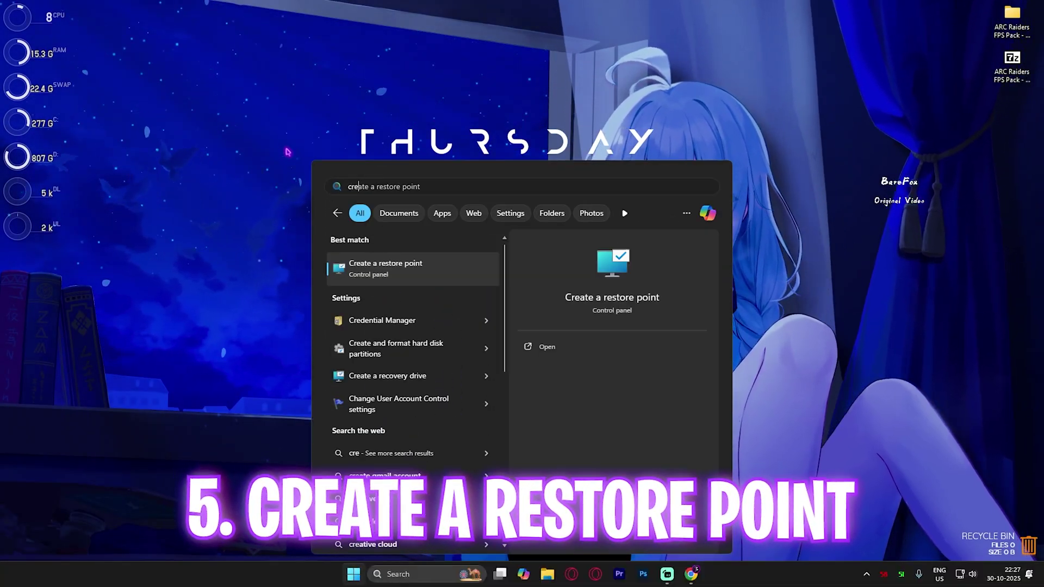
{"action": "key", "text": "Return"}
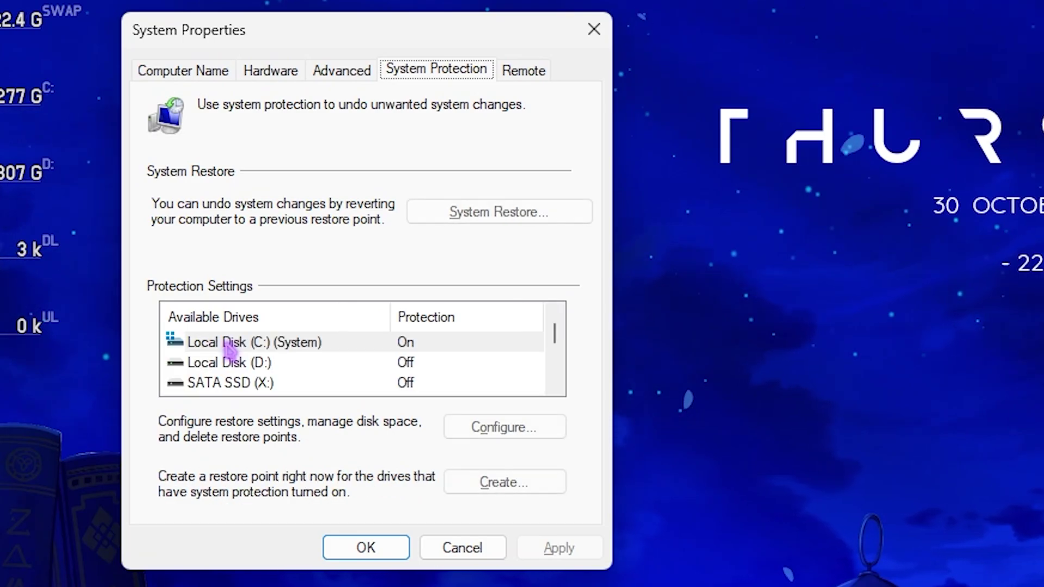
{"action": "left_click", "coordinate": [142, 235]}
{"action": "left_click", "coordinate": [517, 482]}
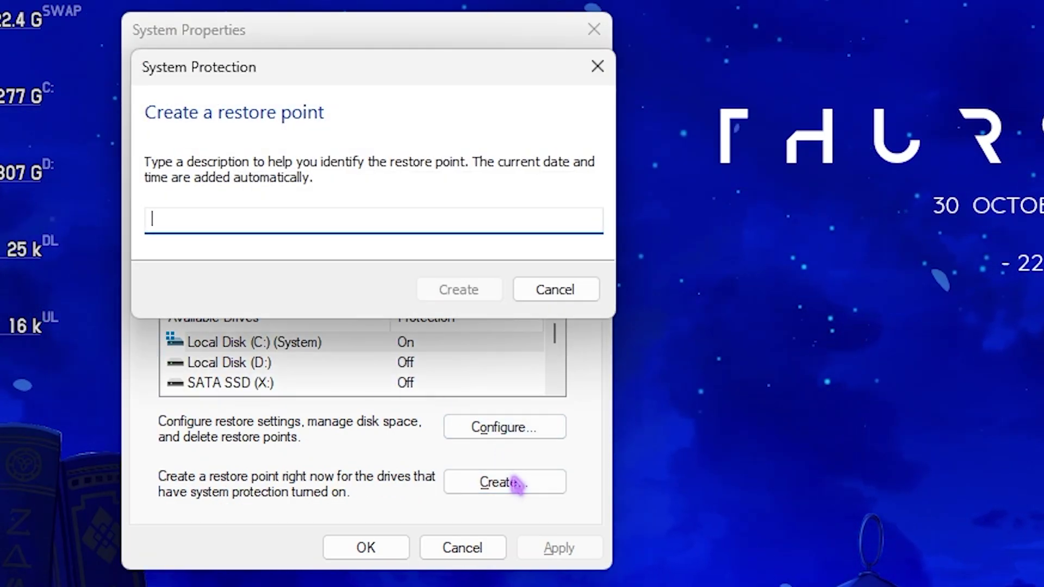
{"action": "type", "text": "ARC"}
{"action": "key", "text": "Return"}
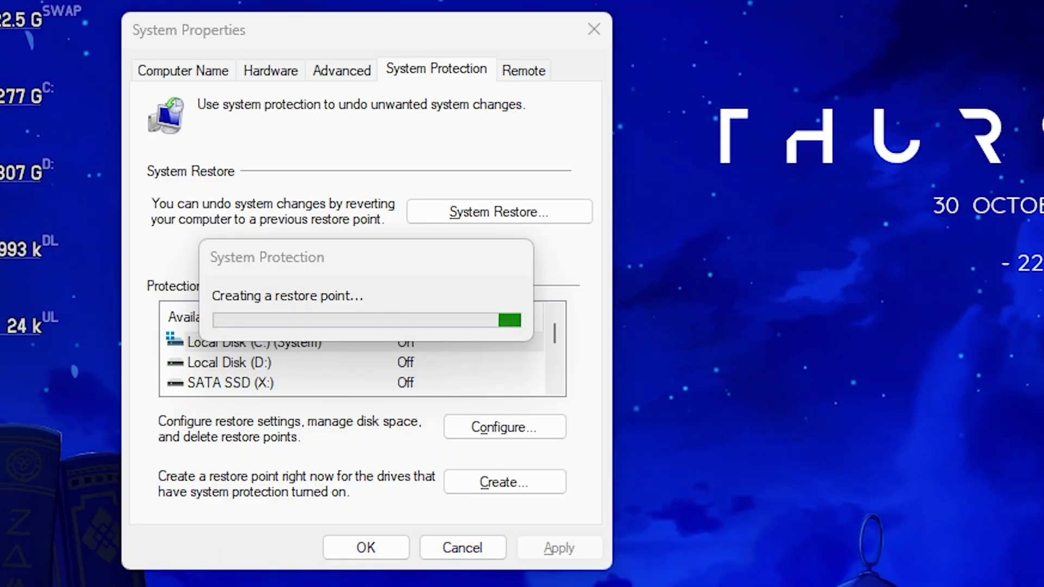
{"action": "left_click", "coordinate": [595, 28]}
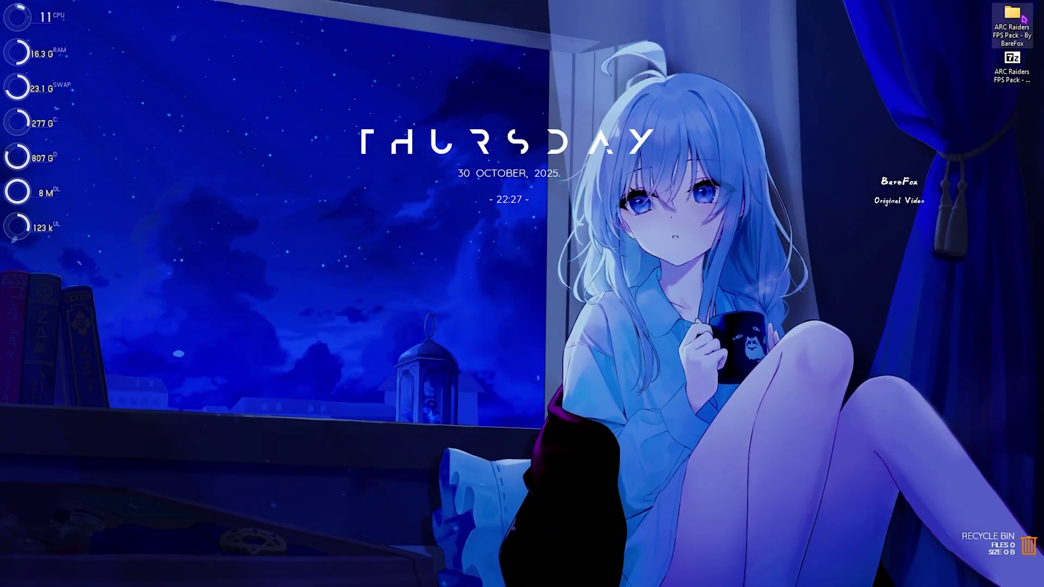
Step: Open the ARC Raiders FPS Pack folder from the desktop and look over its subfolders
{"action": "double_click", "coordinate": [1012, 16]}
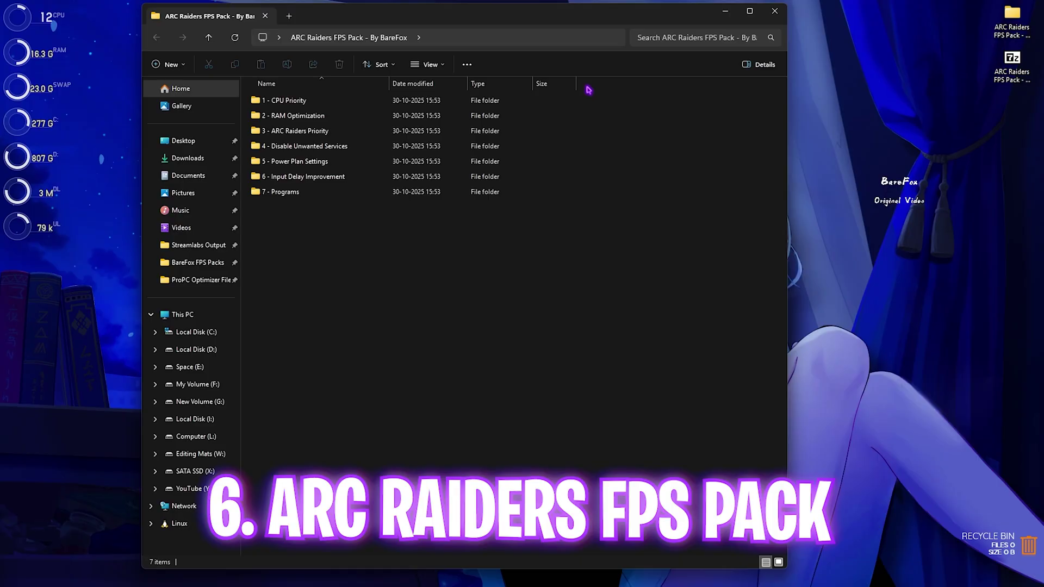
{"action": "left_click_drag", "start_coordinate": [401, 223], "coordinate": [316, 97]}
{"action": "left_click", "coordinate": [330, 213]}
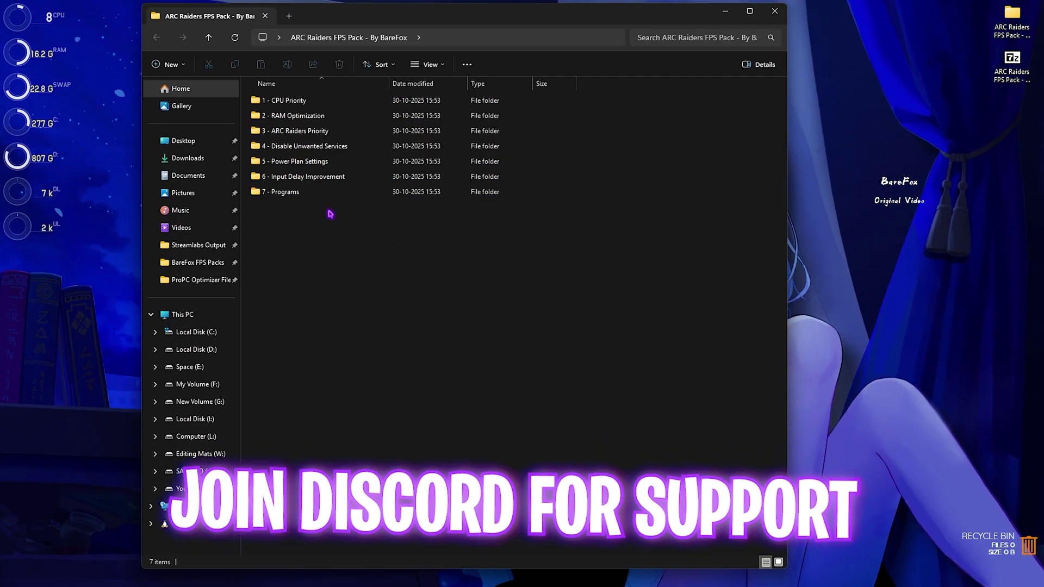
Step: Look through the INTEL and AMD registry files in the "1 - CPU Priority" folder in a maximized window
{"action": "double_click", "coordinate": [288, 101]}
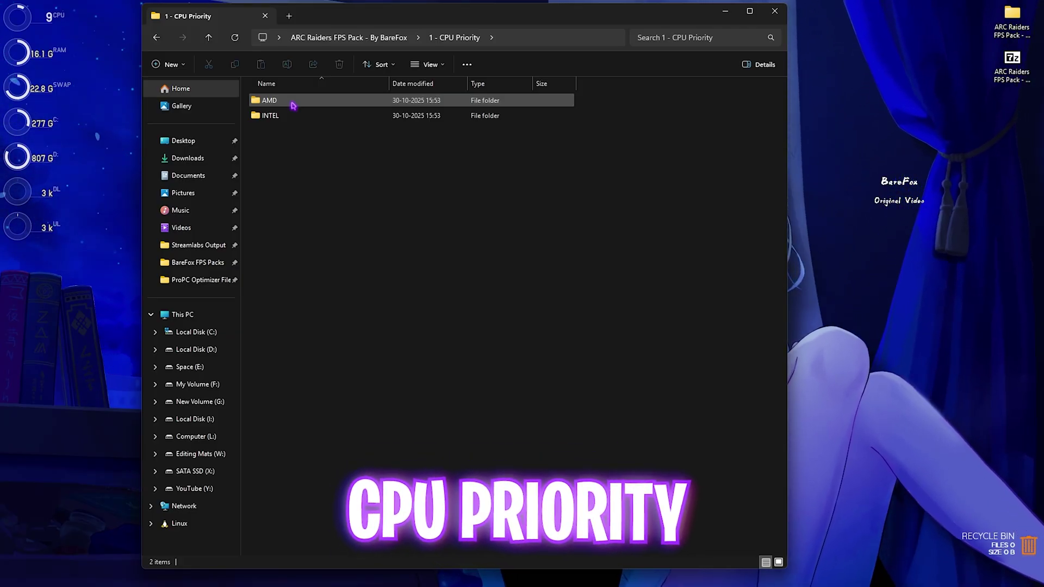
{"action": "key", "text": "super+Up"}
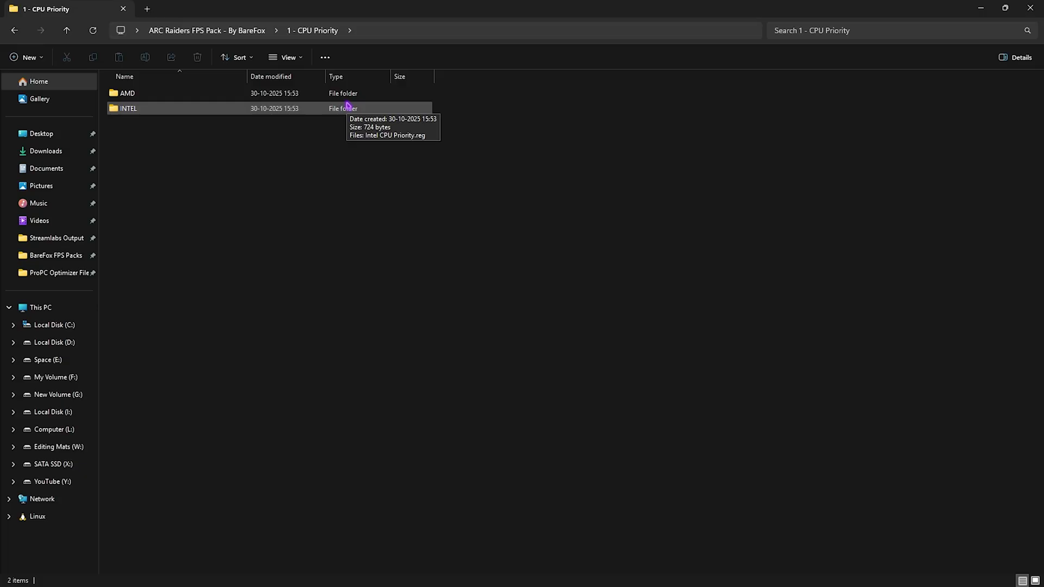
{"action": "double_click", "coordinate": [161, 109]}
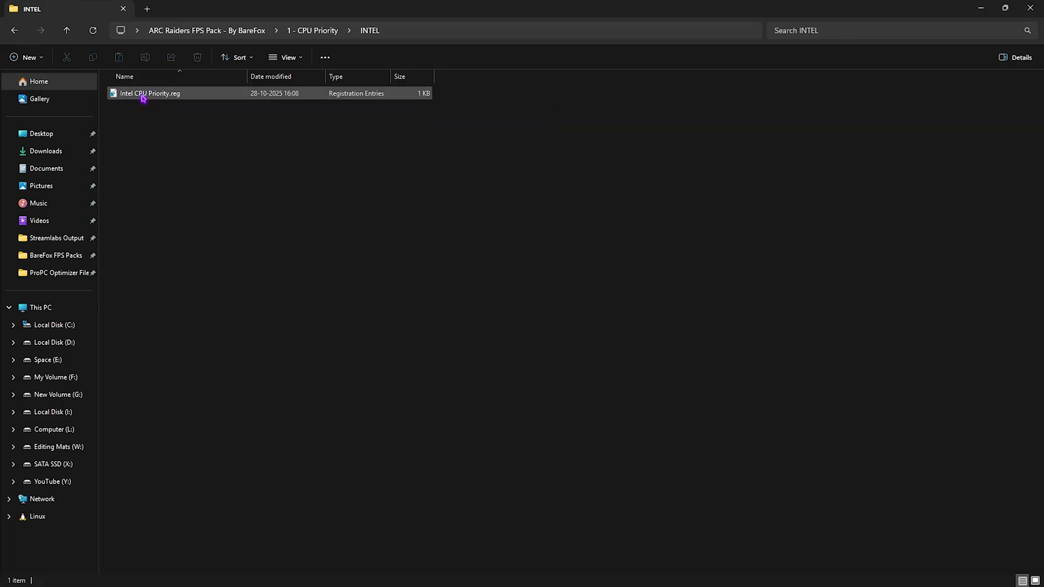
{"action": "left_click", "coordinate": [307, 30]}
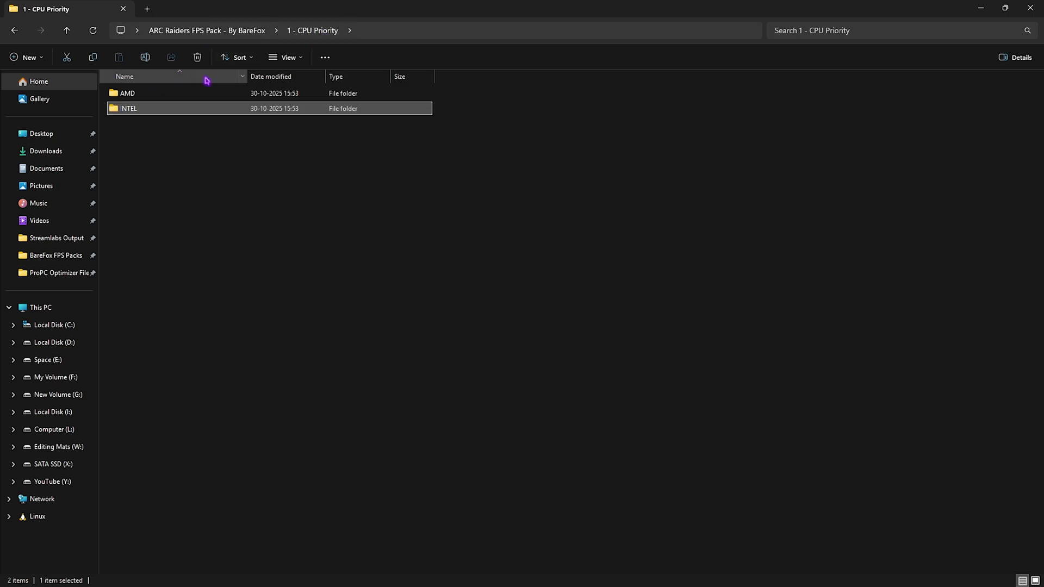
{"action": "left_click", "coordinate": [166, 97]}
{"action": "double_click", "coordinate": [166, 97]}
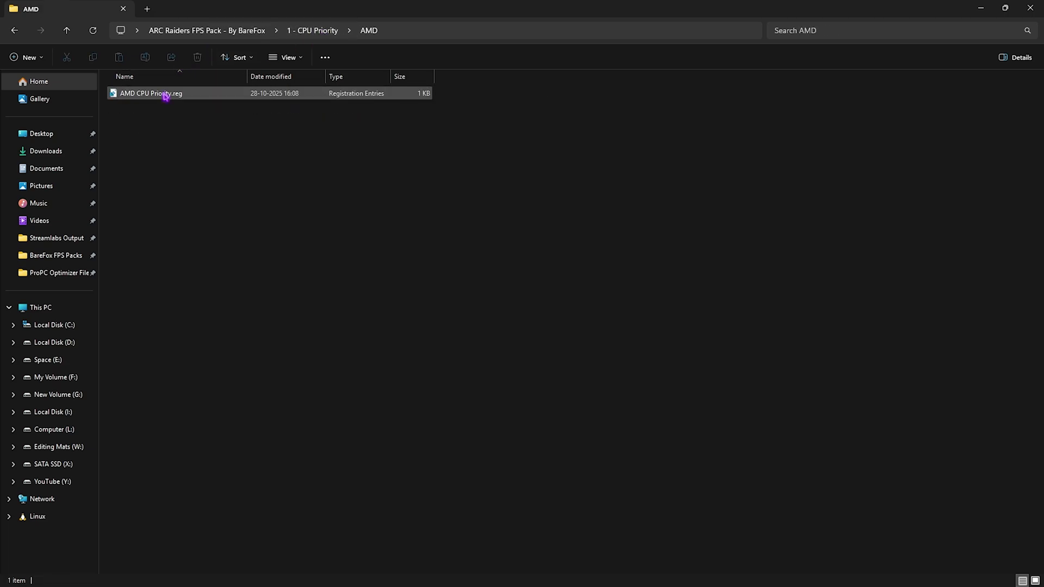
Step: Examine the memory registry files in the "2 - RAM Optimization" folder and select 32GB Ram.reg
{"action": "left_click", "coordinate": [212, 31]}
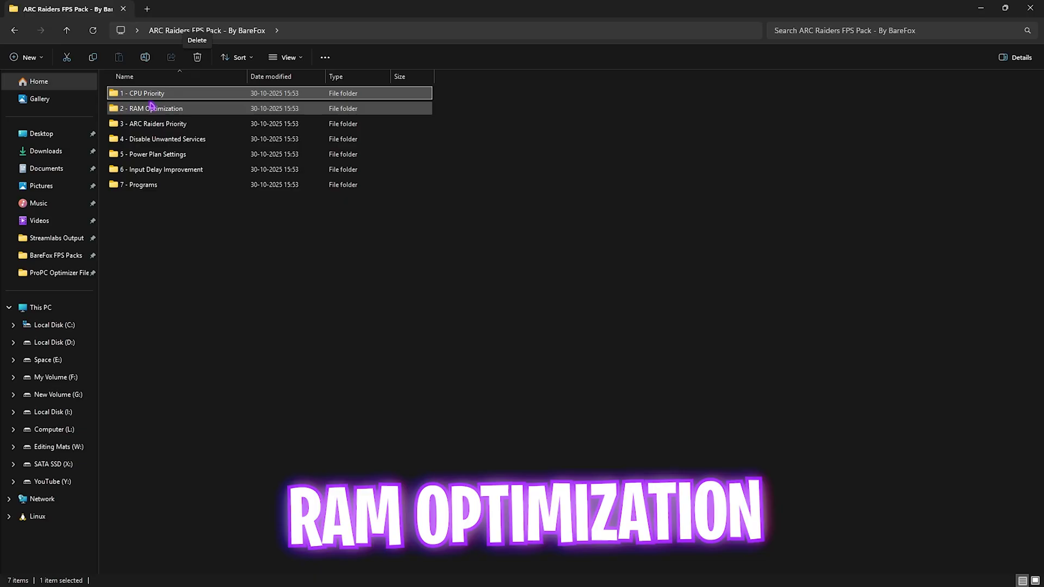
{"action": "double_click", "coordinate": [153, 108]}
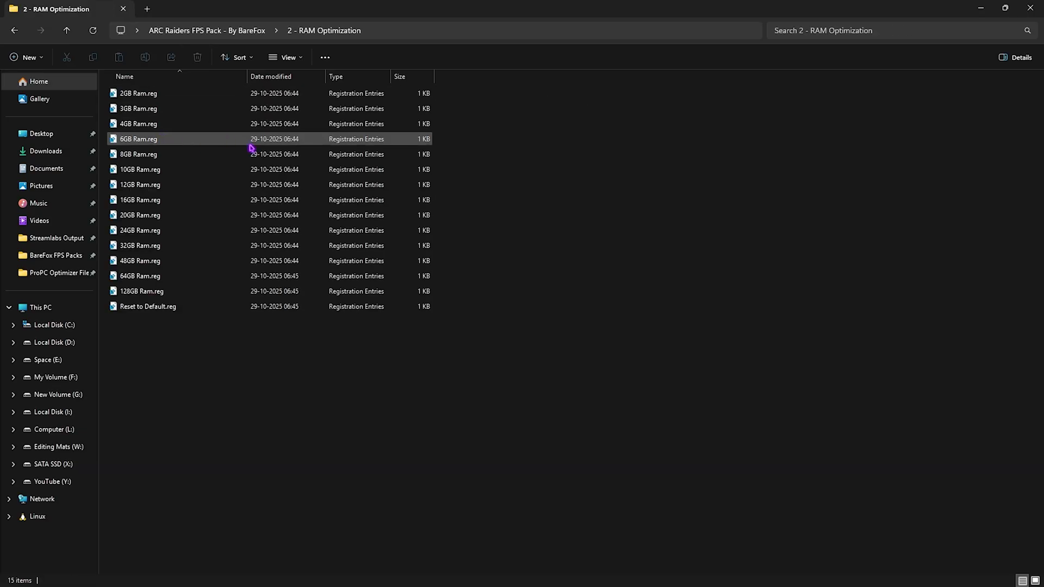
{"action": "left_click_drag", "start_coordinate": [456, 287], "coordinate": [416, 87]}
{"action": "left_click", "coordinate": [477, 289]}
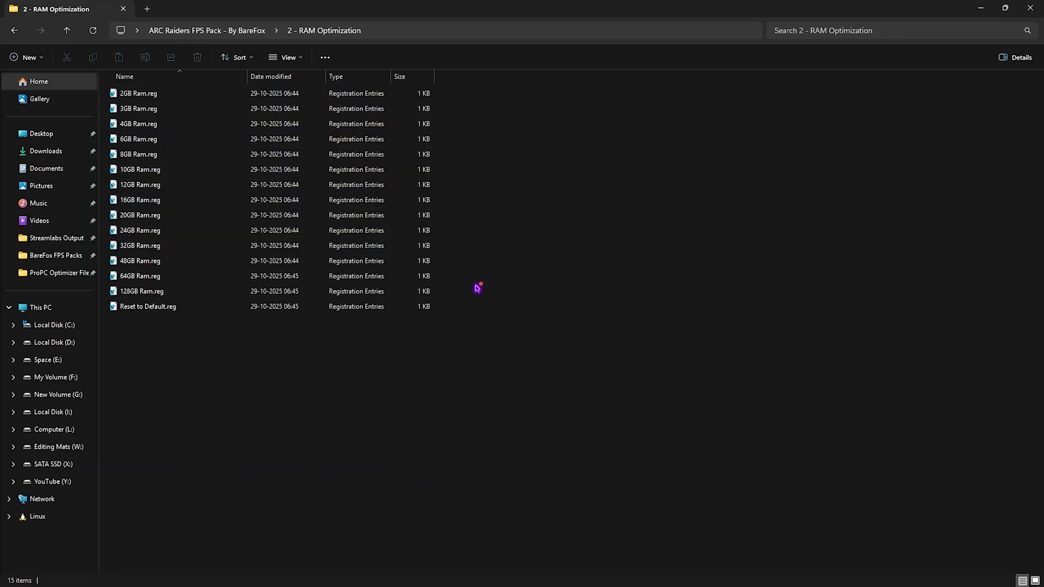
{"action": "left_click", "coordinate": [113, 245]}
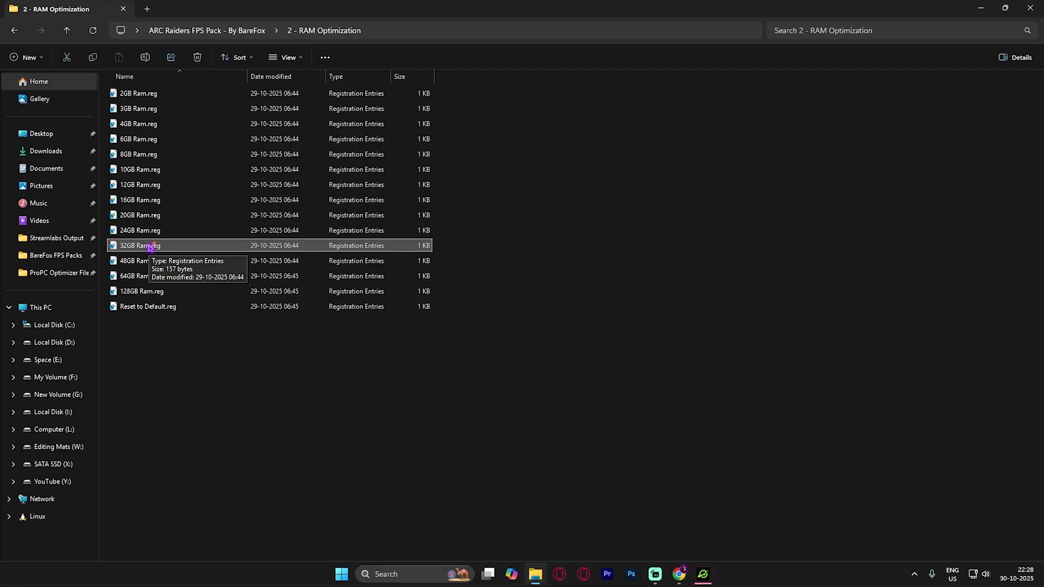
Step: Examine the game priority registry files in the "3 - ARC Raiders Priority" folder of the FPS pack
{"action": "key", "text": "BackSpace"}
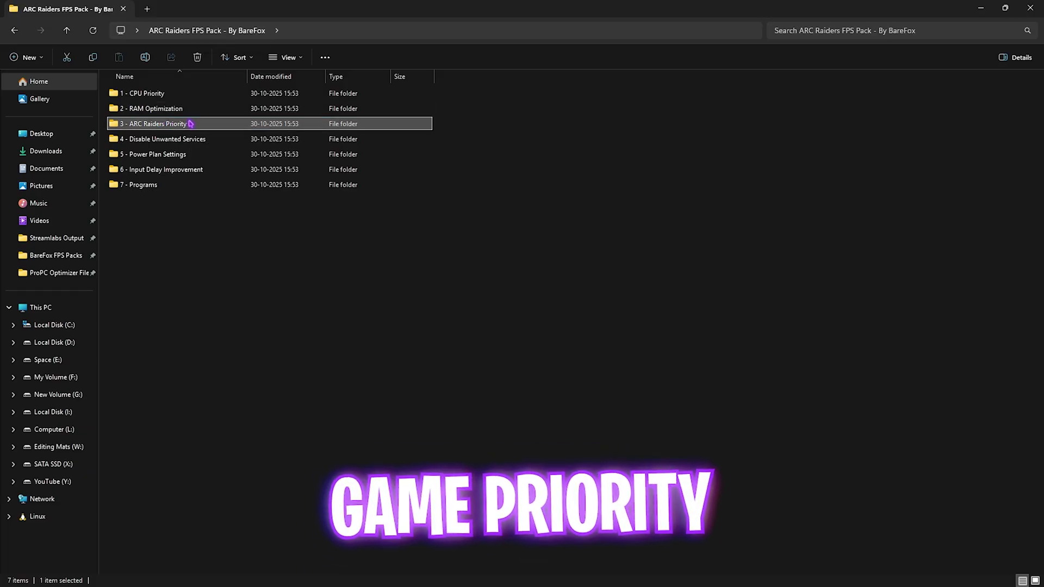
{"action": "double_click", "coordinate": [189, 124]}
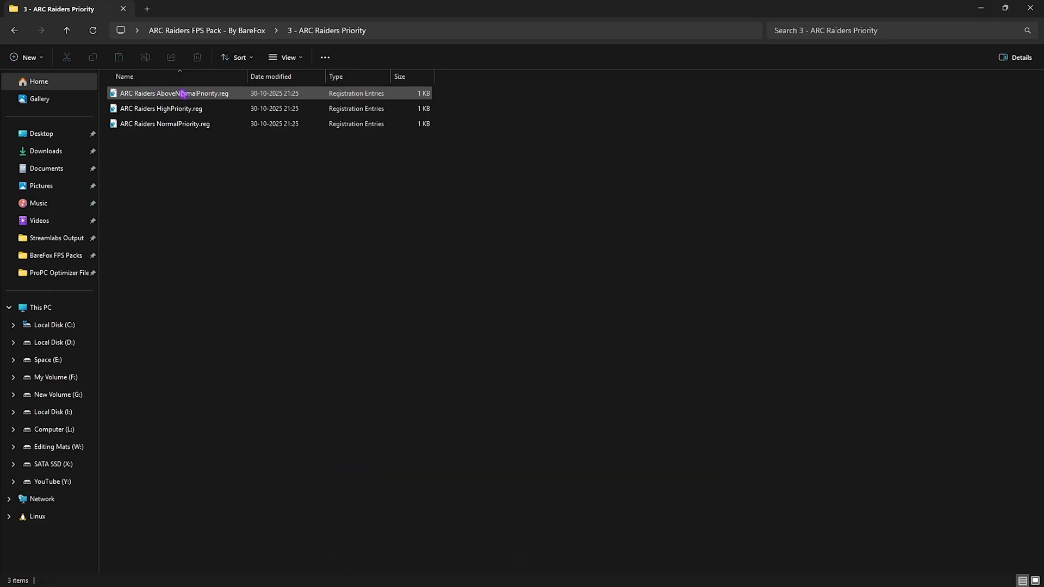
{"action": "left_click", "coordinate": [180, 124]}
{"action": "left_click_drag", "start_coordinate": [185, 158], "coordinate": [174, 99]}
{"action": "left_click", "coordinate": [178, 157]}
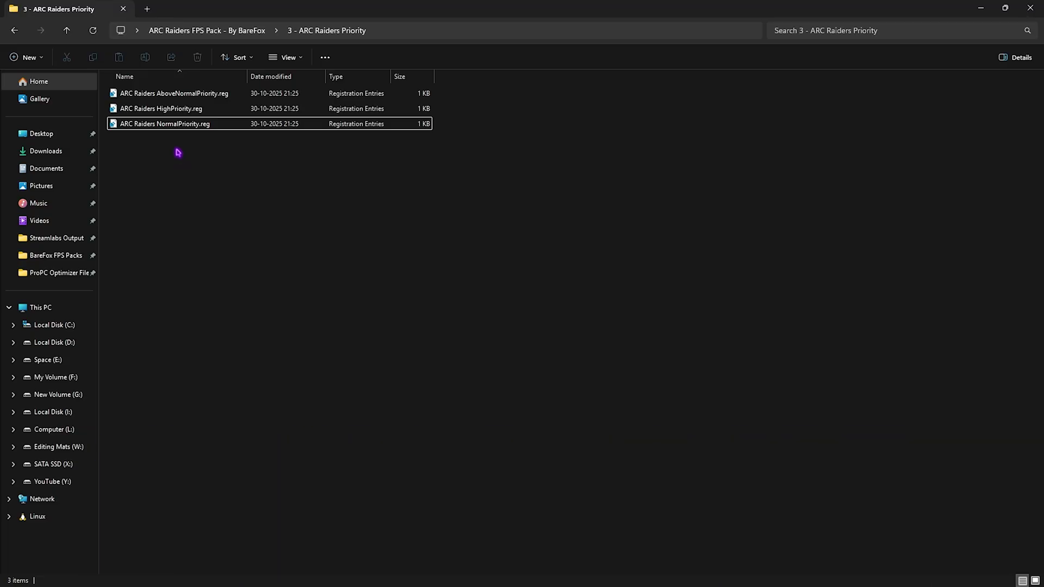
Step: Review the registry files in "4 - Disable Unwanted Services", including the Bluetooth and printer ones, and its Revert Registries subfolder
{"action": "left_click", "coordinate": [218, 31]}
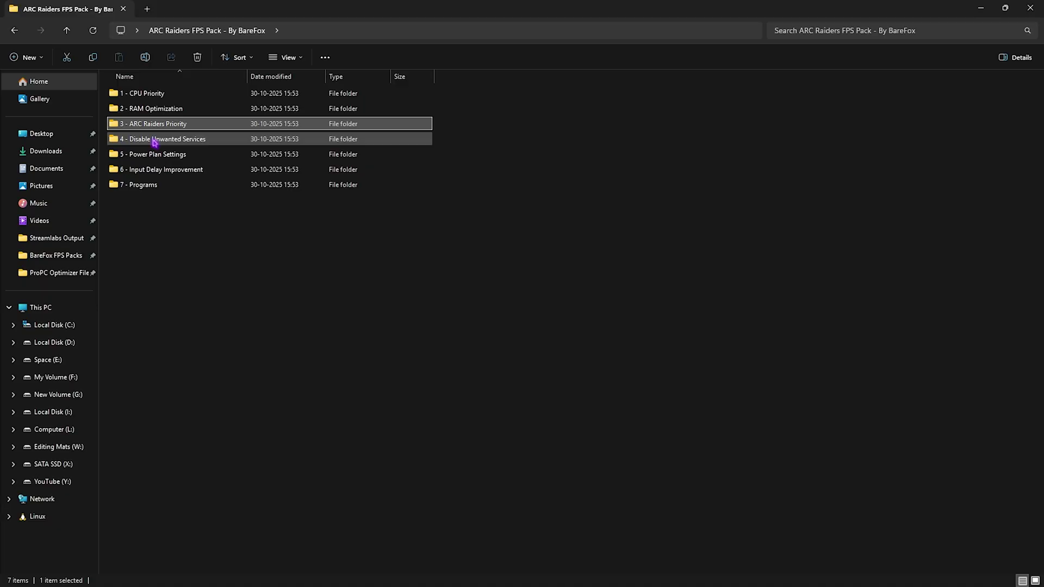
{"action": "double_click", "coordinate": [158, 140]}
{"action": "left_click_drag", "start_coordinate": [232, 298], "coordinate": [204, 81]}
{"action": "left_click", "coordinate": [227, 333]}
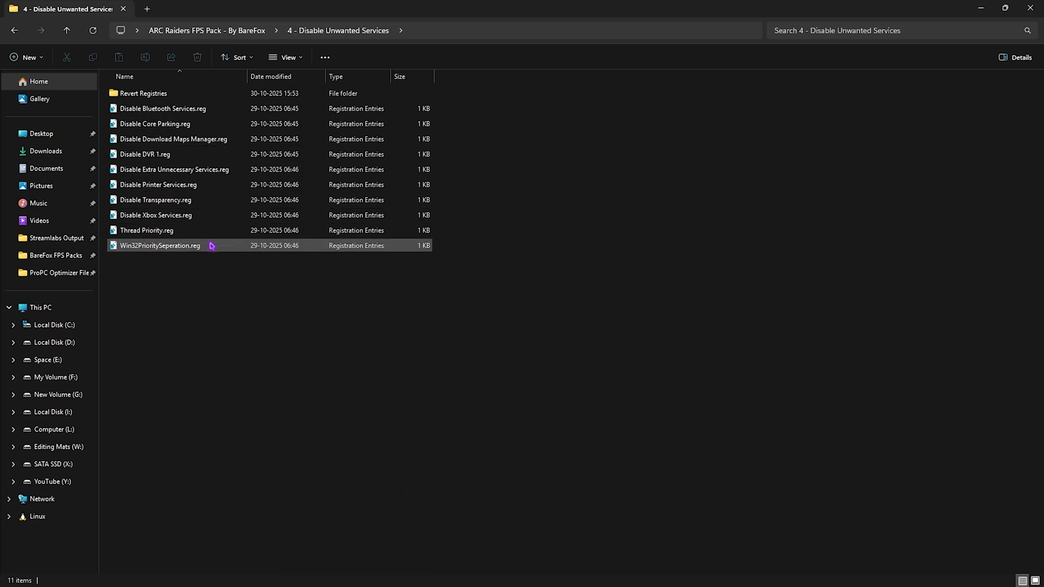
{"action": "left_click", "coordinate": [204, 111]}
{"action": "left_click", "coordinate": [172, 188], "text": "ctrl"}
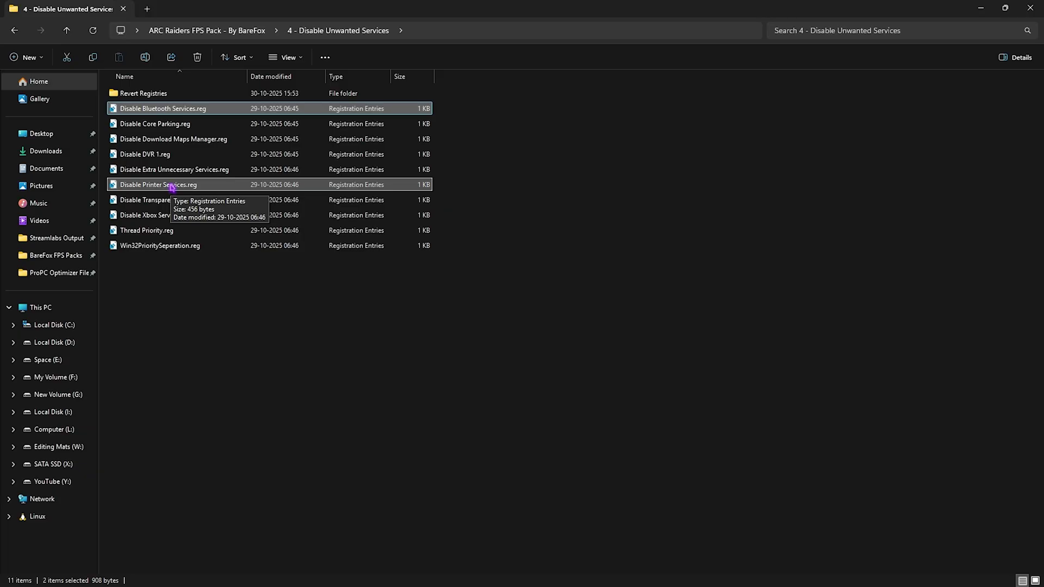
{"action": "double_click", "coordinate": [146, 96]}
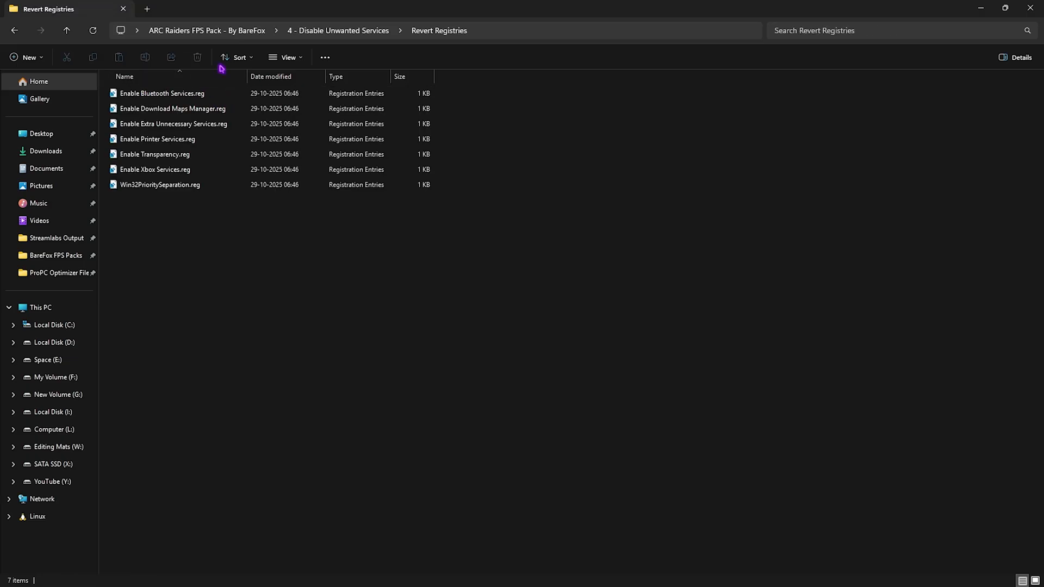
Step: Run the Import Ultimate Performance Power Plan script from "5 - Power Plan Settings" as administrator and open the Power Plans shortcut
{"action": "left_click", "coordinate": [207, 30]}
{"action": "double_click", "coordinate": [155, 154]}
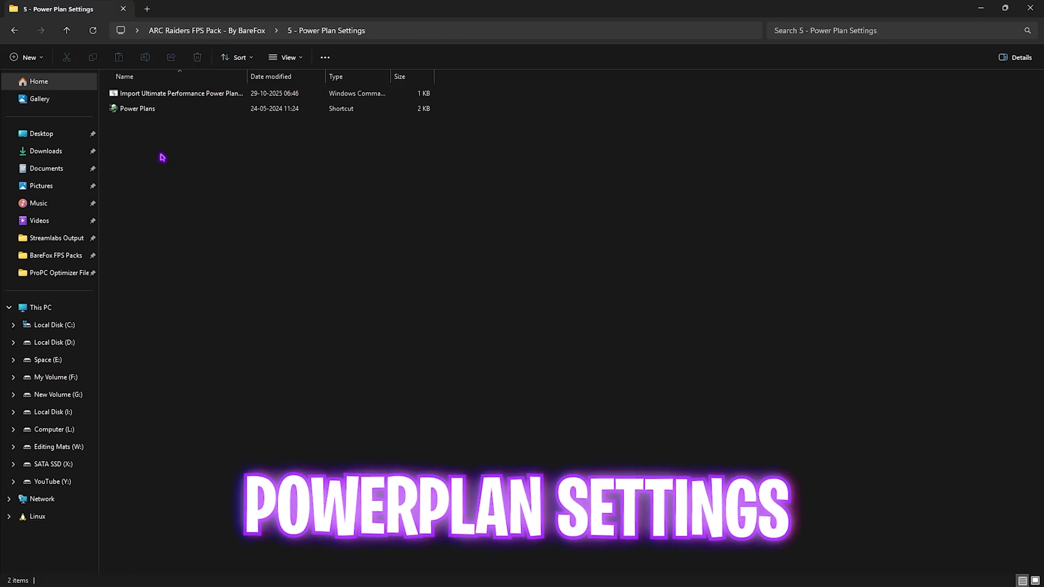
{"action": "left_click", "coordinate": [161, 98]}
{"action": "right_click", "coordinate": [161, 98]}
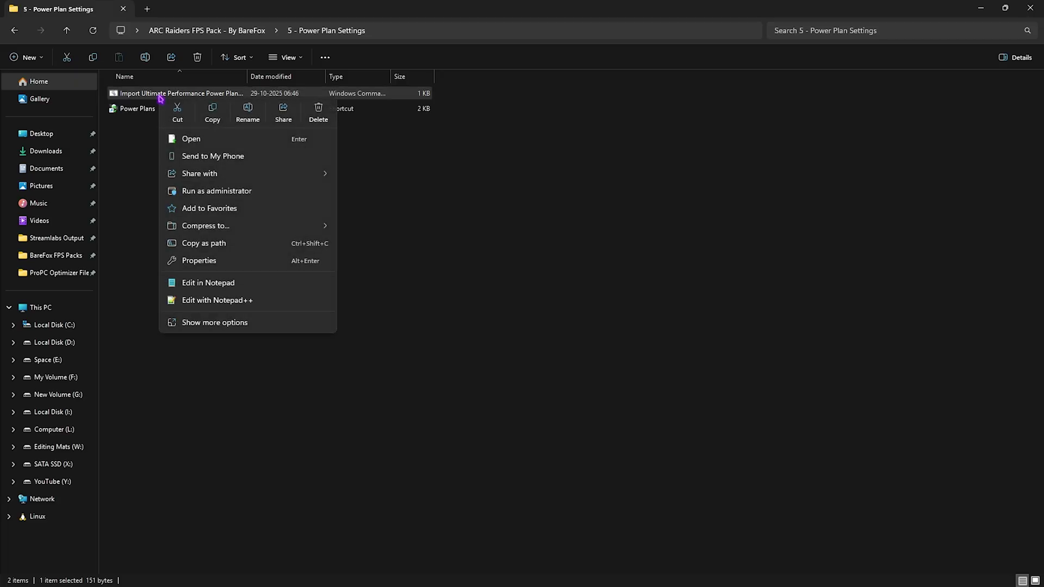
{"action": "left_click", "coordinate": [209, 195]}
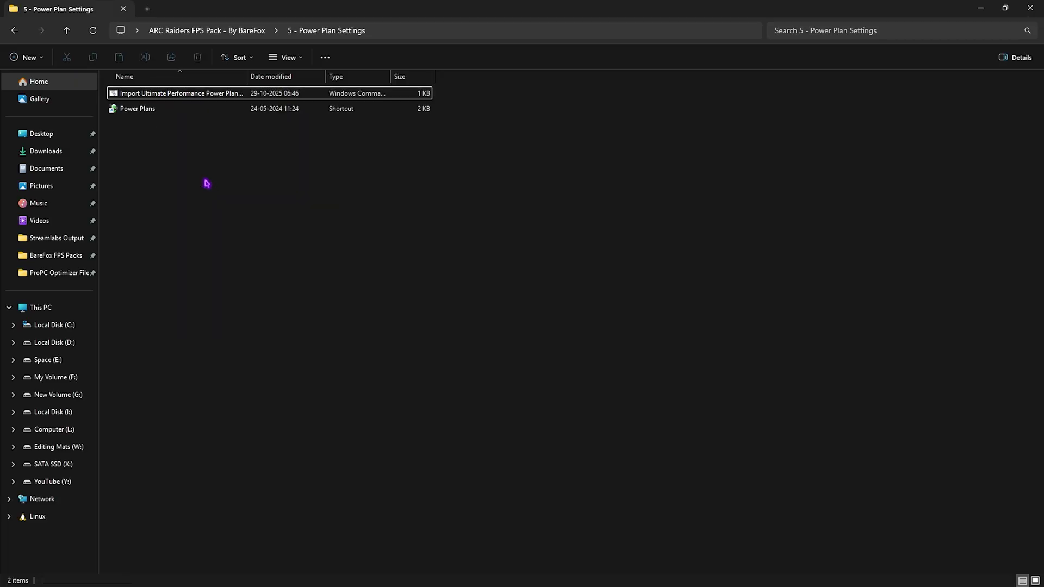
{"action": "double_click", "coordinate": [141, 109]}
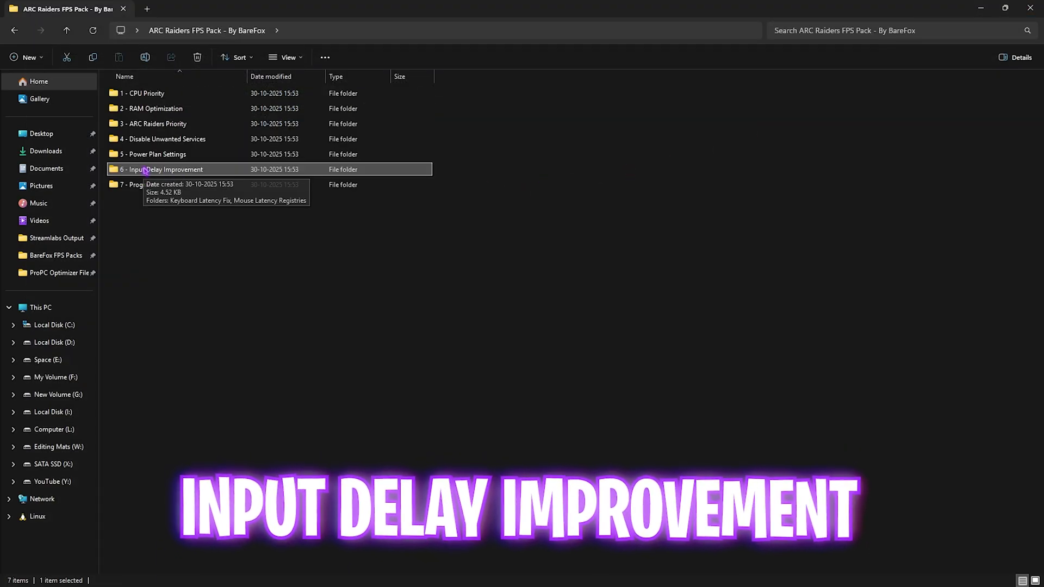
Step: Examine the low-end to ultra-high-end keyboard buffer registry files in "Keyboard Latency Fix" under "6 - Input Delay Improvement"
{"action": "double_click", "coordinate": [224, 171]}
{"action": "left_click", "coordinate": [174, 95]}
{"action": "double_click", "coordinate": [174, 96]}
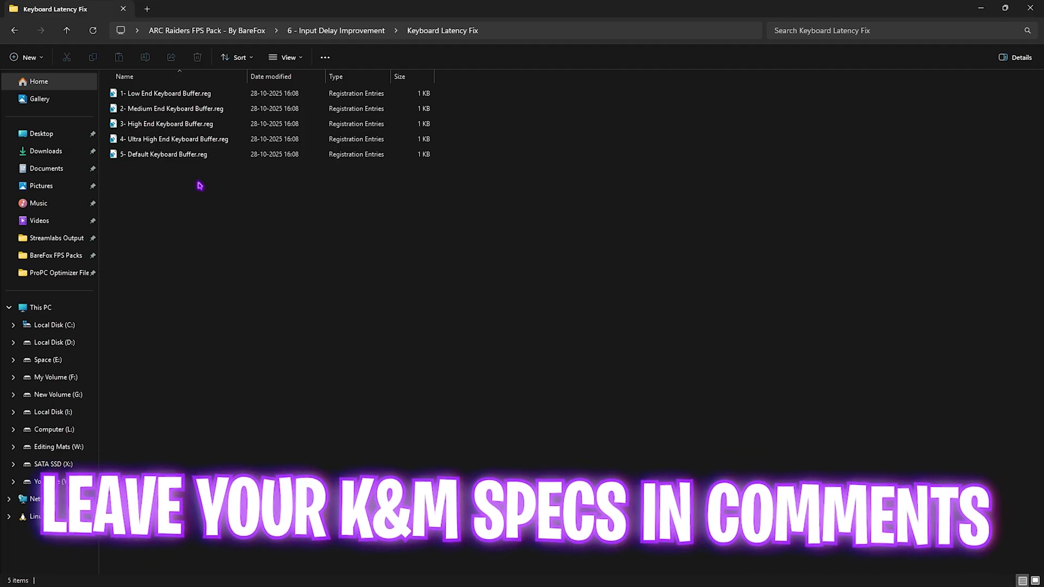
{"action": "left_click_drag", "start_coordinate": [201, 173], "coordinate": [190, 82]}
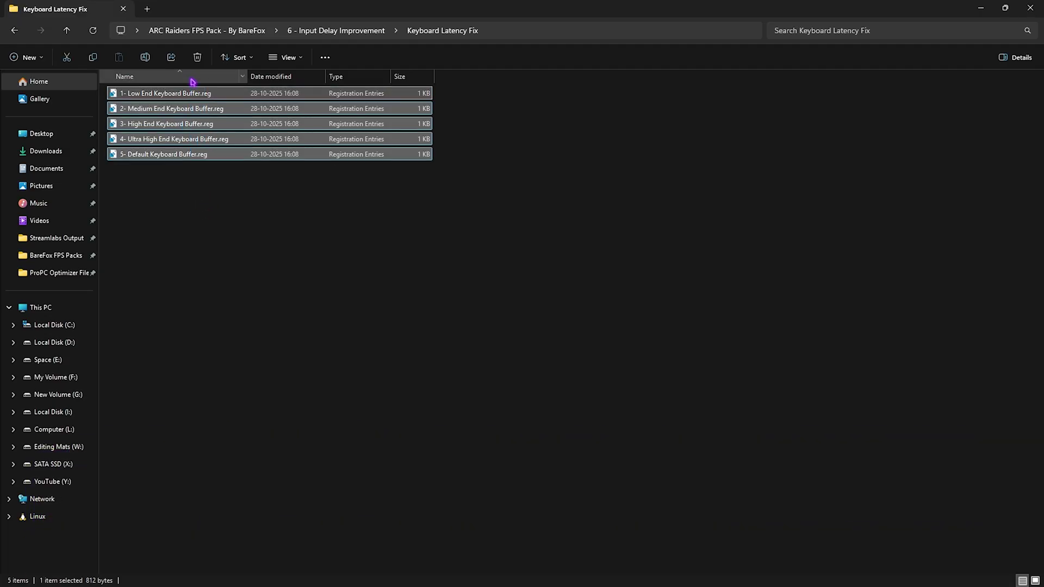
{"action": "key", "text": "alt+Left"}
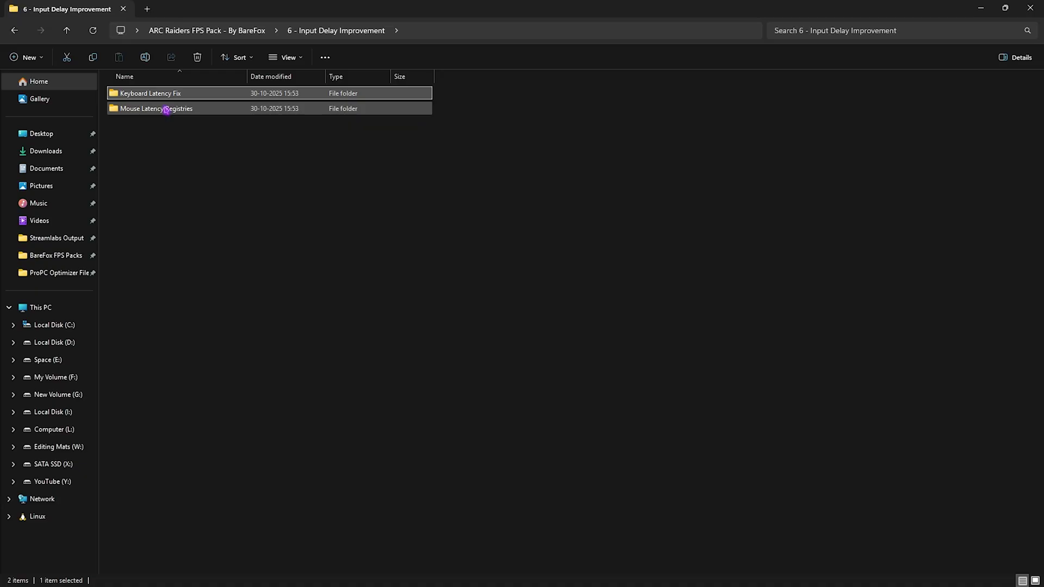
Step: Open Fix Mouse Curve.reg from "Mouse Latency Registries" in Notepad and review its mouse curve, speed and threshold entries
{"action": "double_click", "coordinate": [137, 110]}
{"action": "left_click", "coordinate": [141, 97]}
{"action": "right_click", "coordinate": [141, 96]}
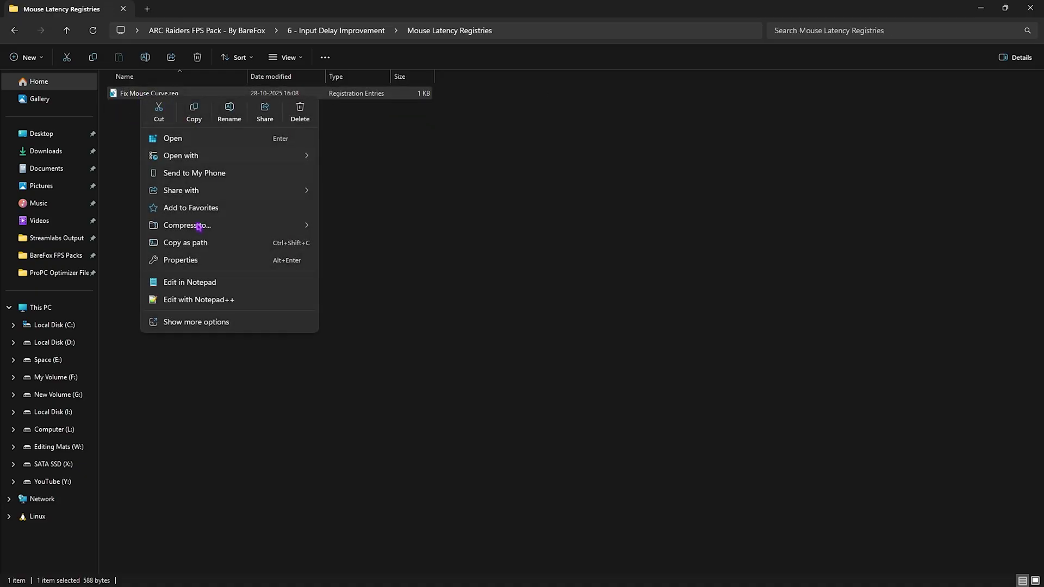
{"action": "left_click", "coordinate": [179, 281]}
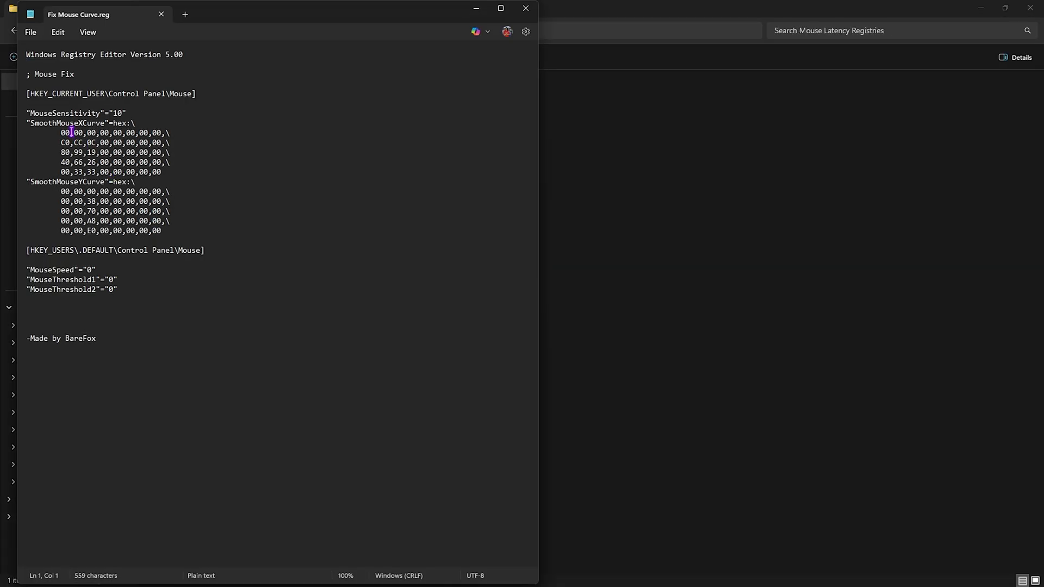
{"action": "left_click_drag", "start_coordinate": [35, 112], "coordinate": [106, 123]}
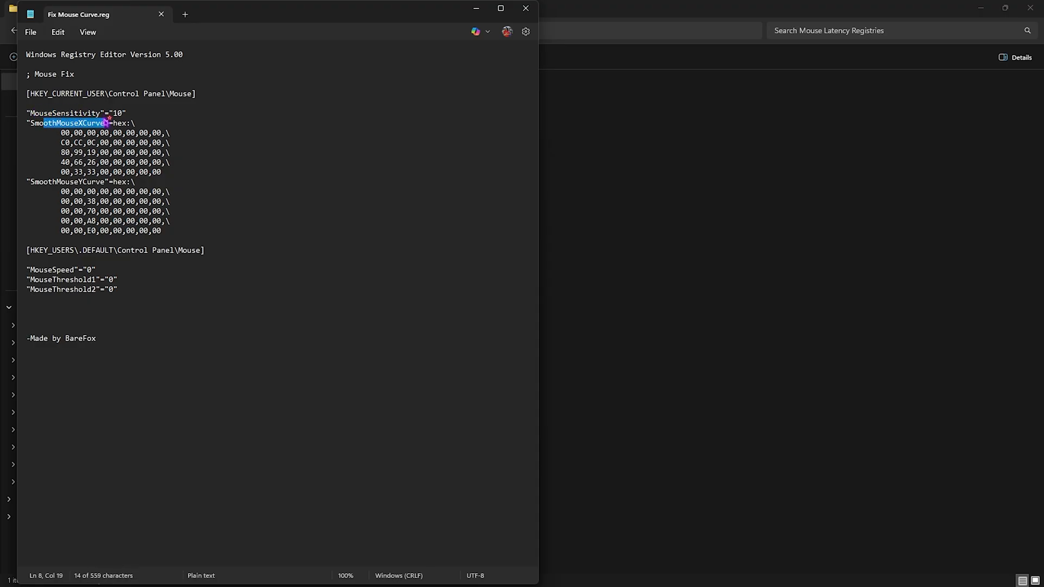
{"action": "left_click_drag", "start_coordinate": [61, 191], "coordinate": [117, 183]}
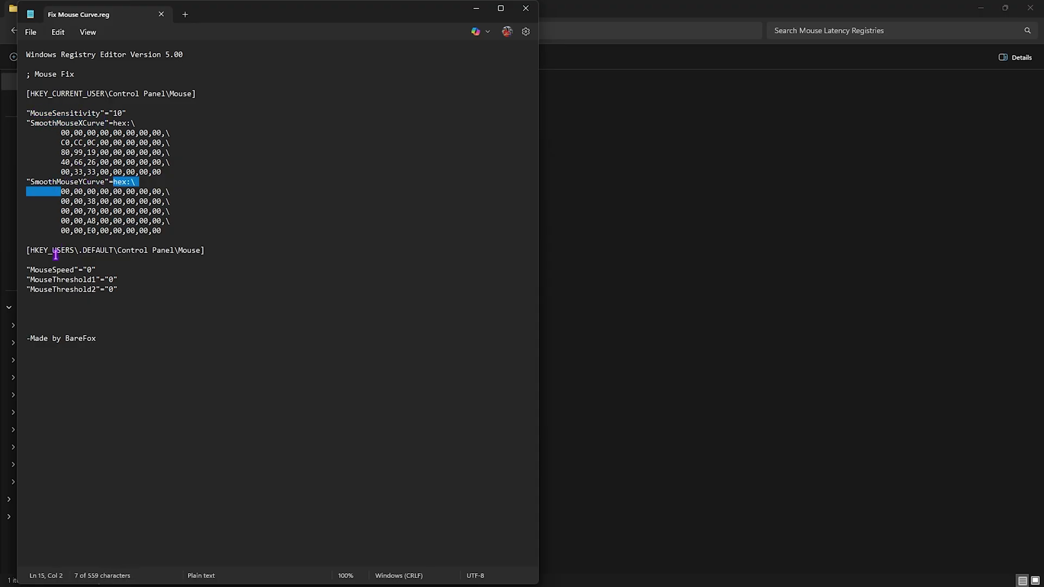
{"action": "left_click_drag", "start_coordinate": [28, 270], "coordinate": [93, 282]}
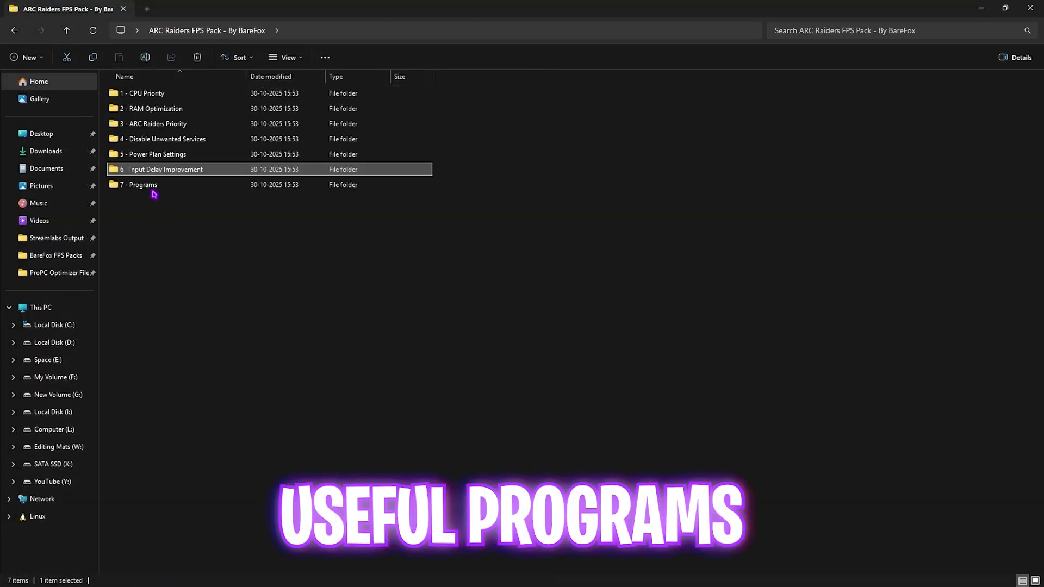
Step: Run Clean Temporary Files.bat from the "7 - Programs" folder as administrator and delete all temporary files
{"action": "double_click", "coordinate": [157, 188]}
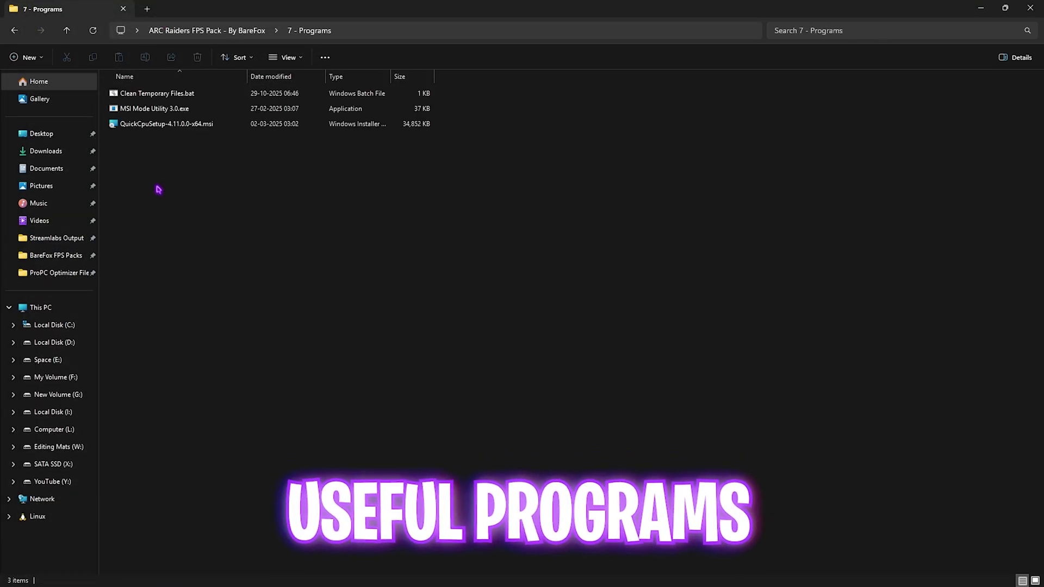
{"action": "left_click", "coordinate": [156, 96]}
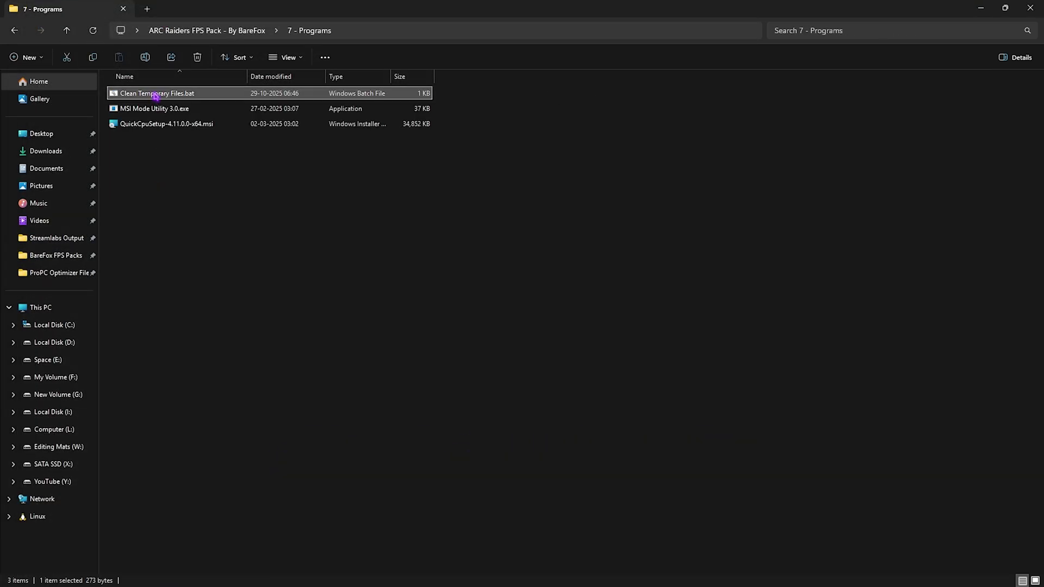
{"action": "left_click", "coordinate": [140, 142]}
{"action": "right_click", "coordinate": [145, 97]}
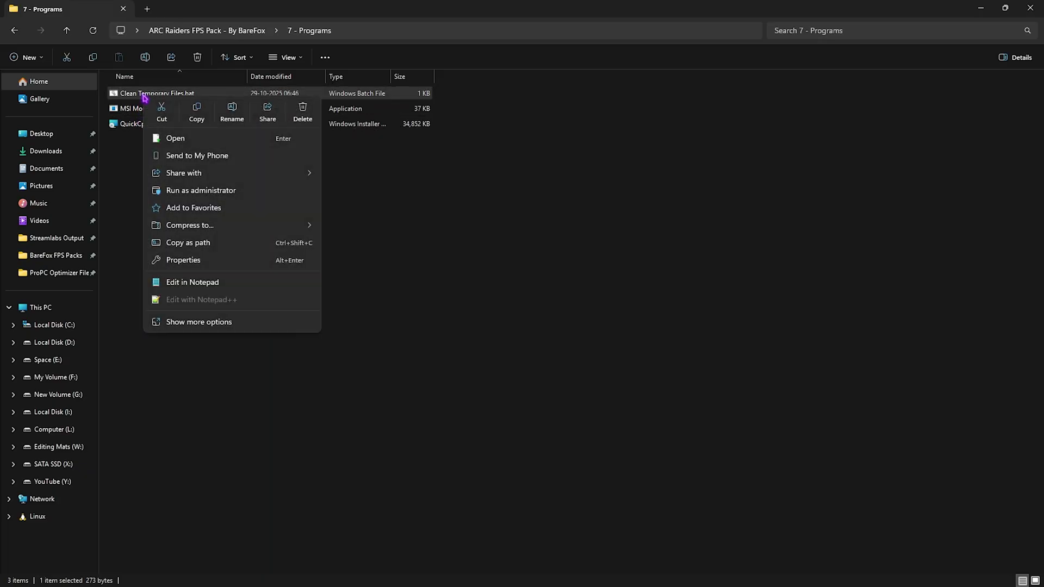
{"action": "left_click", "coordinate": [199, 191]}
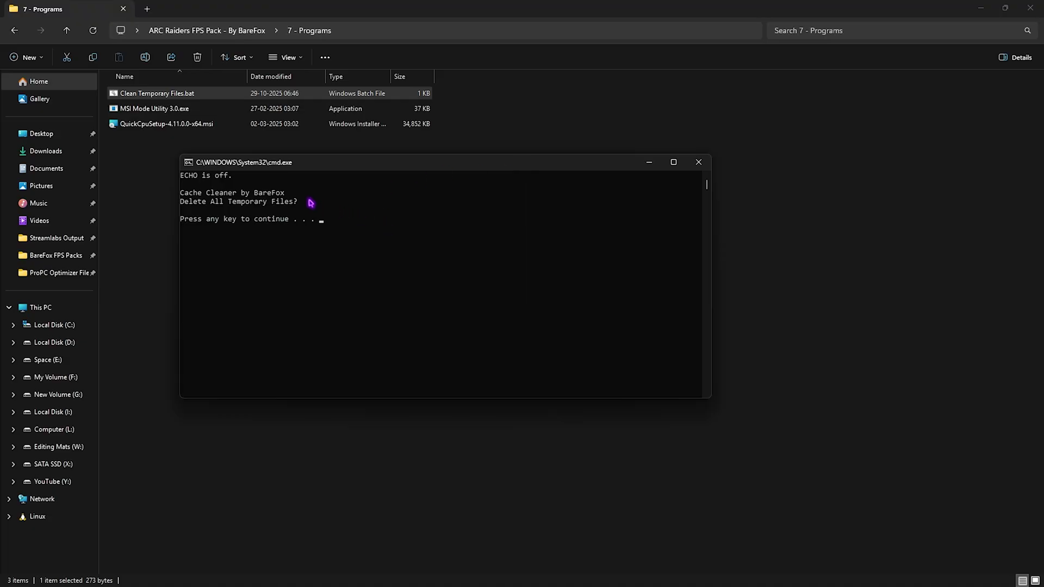
{"action": "key", "text": "Return"}
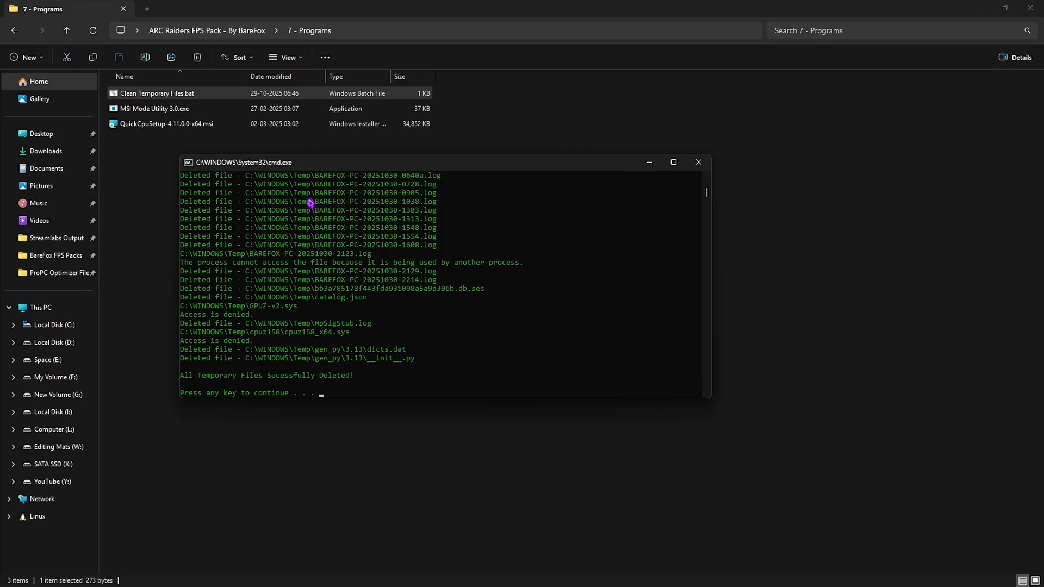
{"action": "left_click", "coordinate": [698, 163]}
Step: Run MSI Mode Utility 3.0.exe as administrator and check the MSI mode and interrupt priority of the NVIDIA GeForce RTX 5070 Ti
{"action": "left_click", "coordinate": [153, 113]}
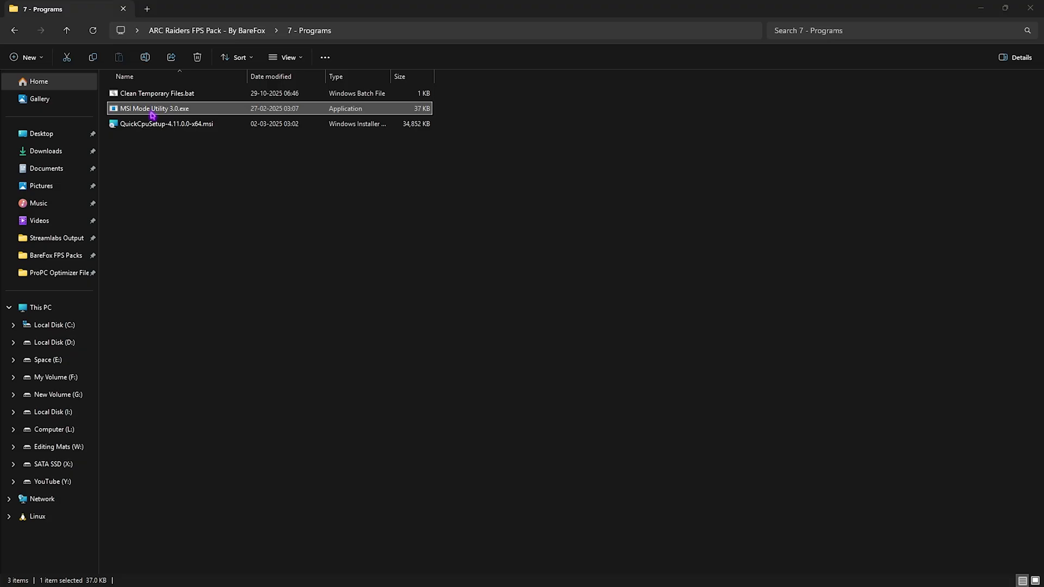
{"action": "right_click", "coordinate": [153, 113]}
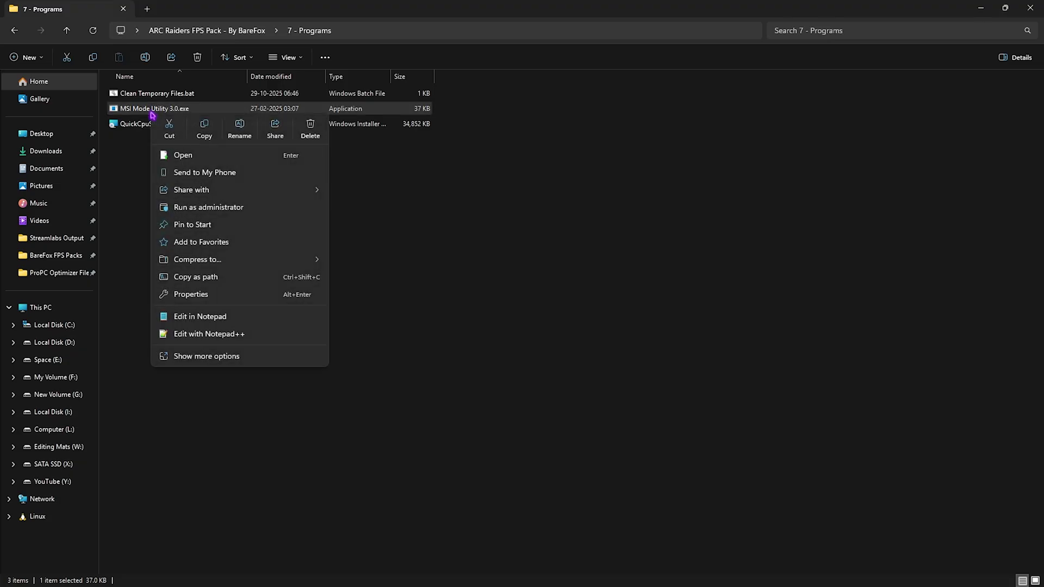
{"action": "left_click", "coordinate": [217, 213]}
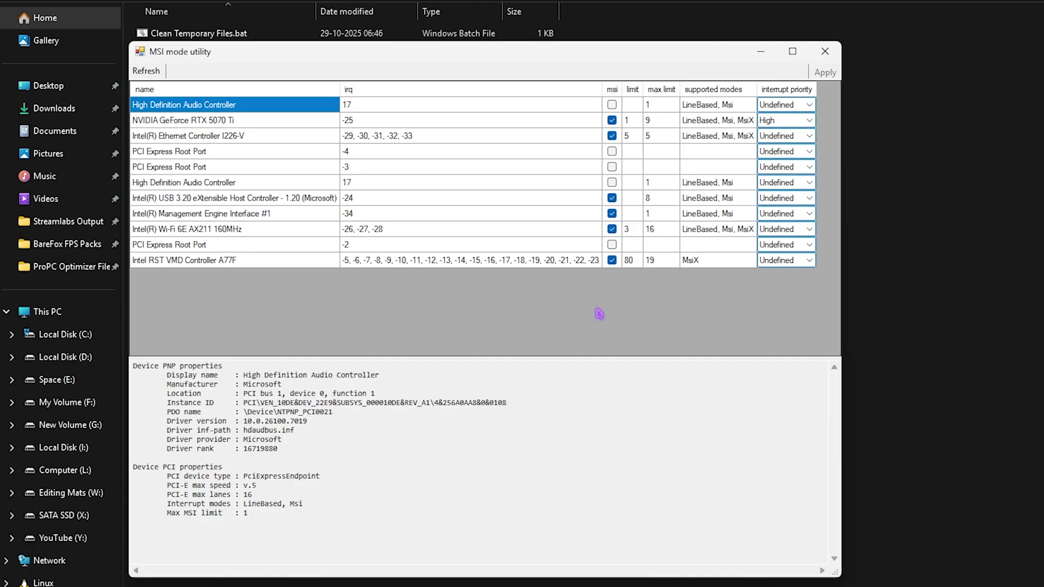
{"action": "left_click", "coordinate": [250, 122]}
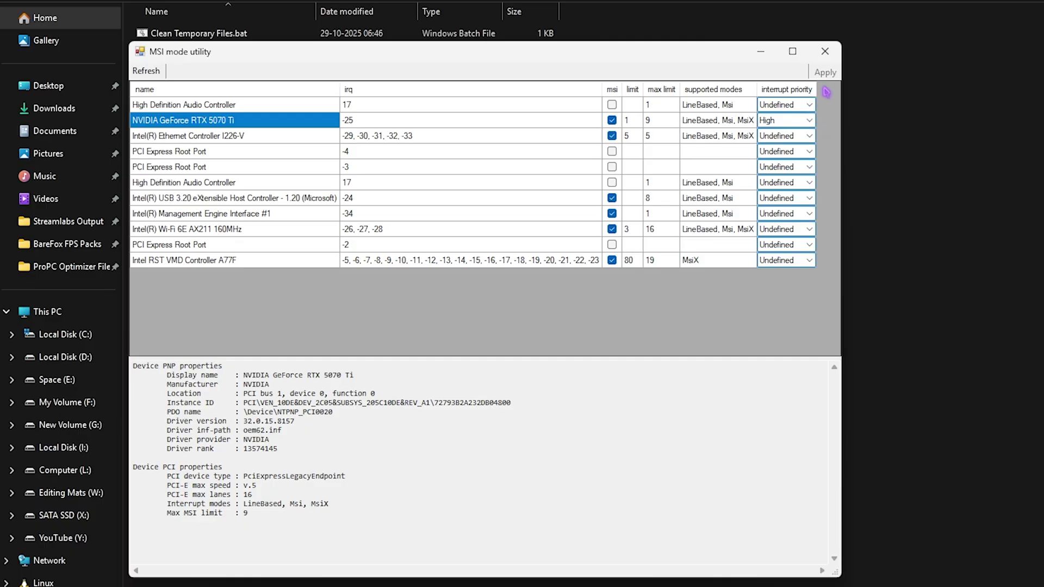
{"action": "left_click", "coordinate": [825, 51]}
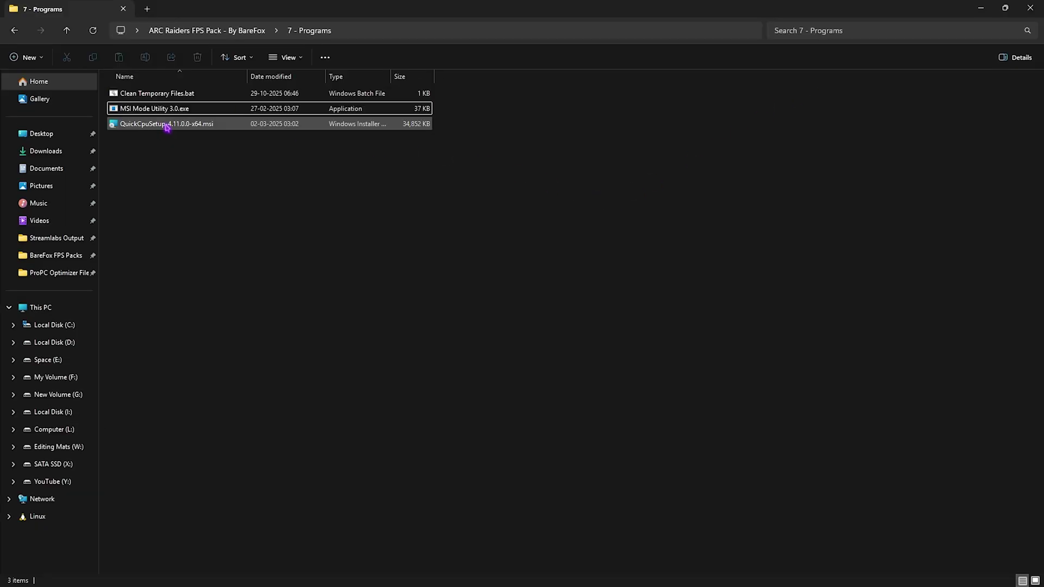
Step: Launch QuickCPU and try to apply the Max Performance Overlay power mode, closing the program when done
{"action": "key", "text": "super"}
{"action": "type", "text": "quickCPU"}
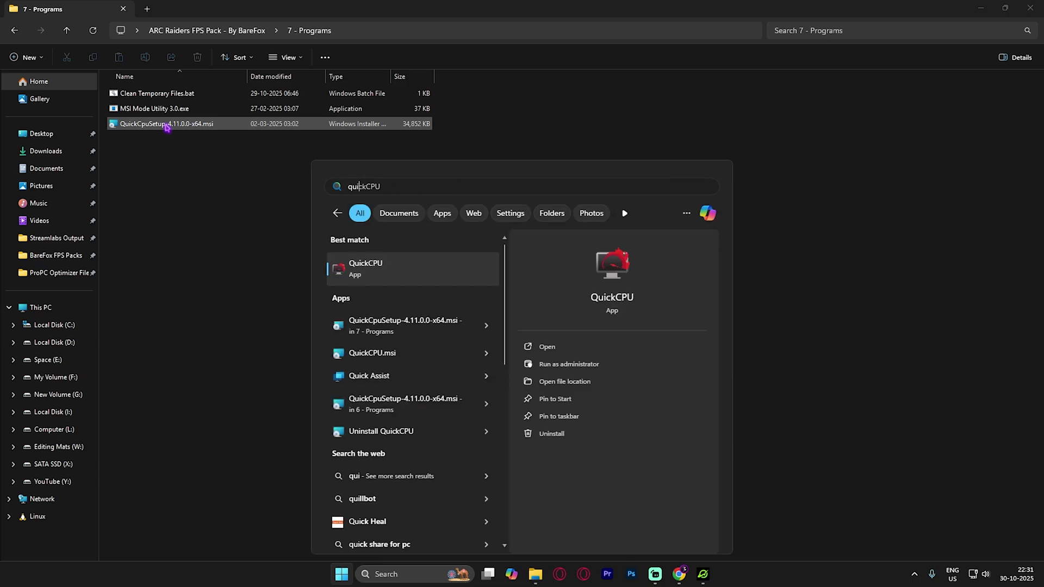
{"action": "key", "text": "Return"}
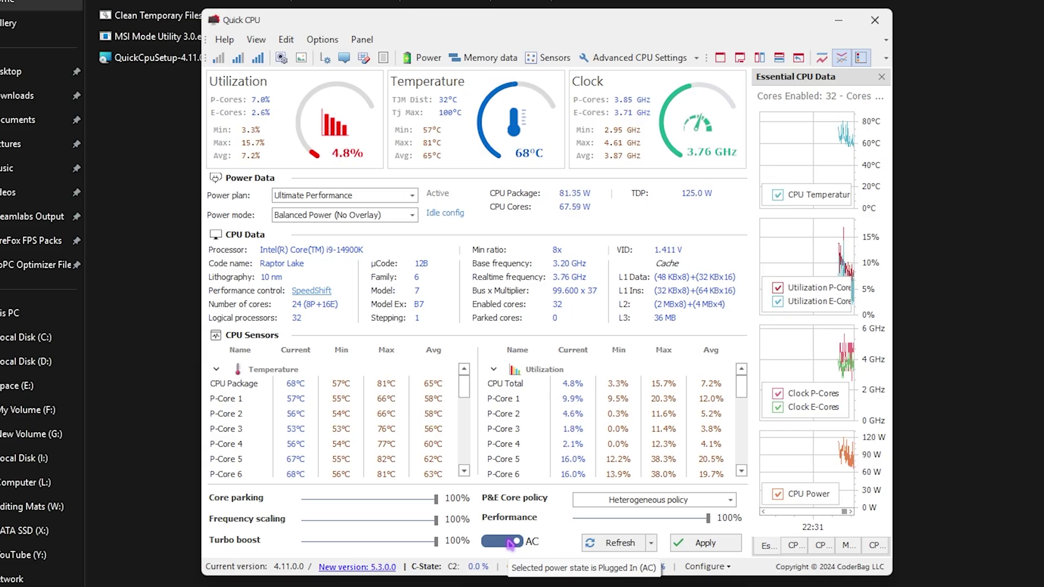
{"action": "left_click", "coordinate": [362, 215]}
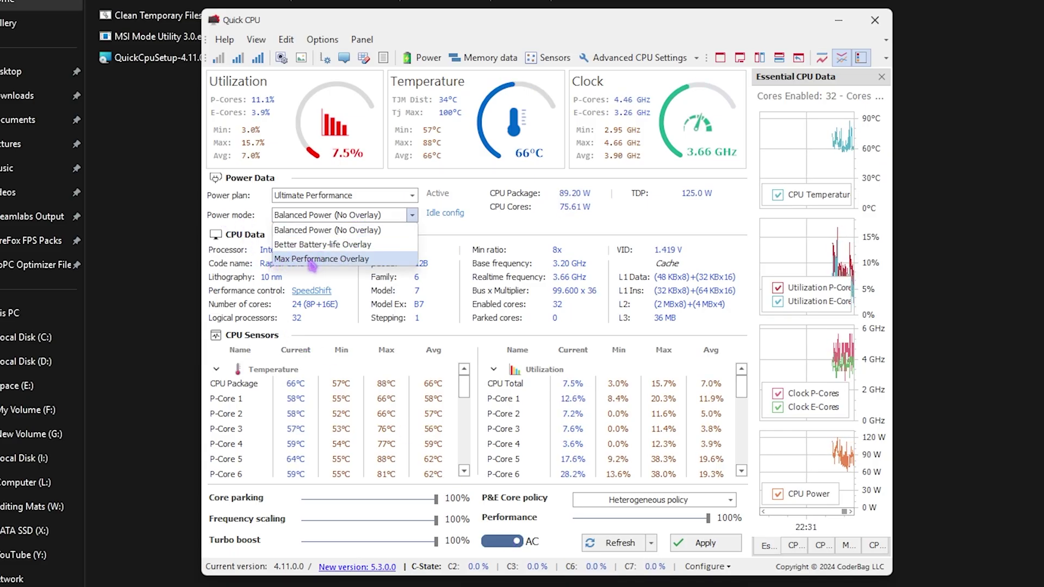
{"action": "left_click", "coordinate": [321, 259]}
{"action": "left_click", "coordinate": [702, 544]}
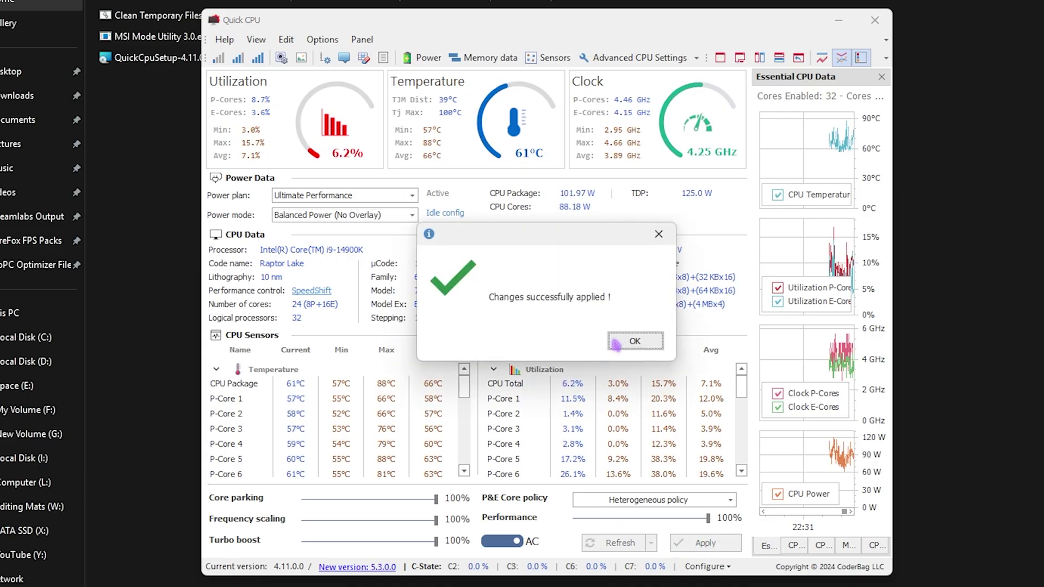
{"action": "left_click", "coordinate": [629, 337]}
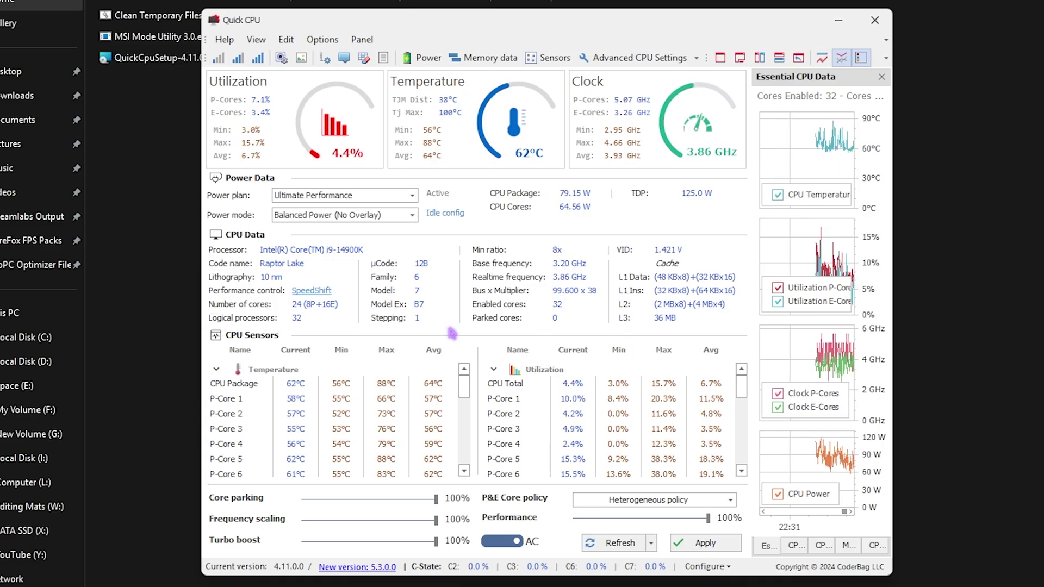
{"action": "left_click", "coordinate": [875, 20]}
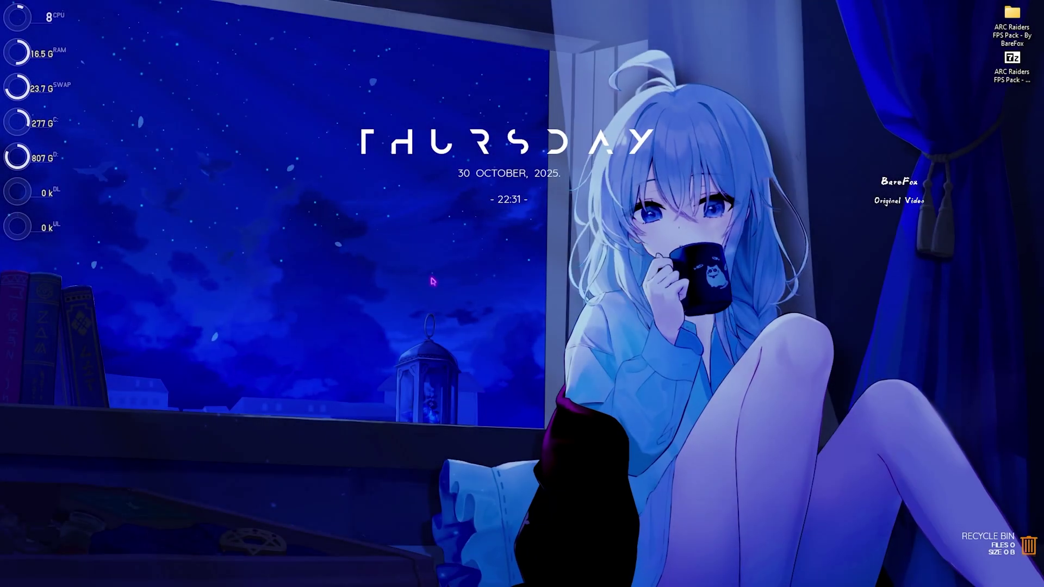
Step: Open the Local Group Policy Editor
{"action": "key", "text": "super"}
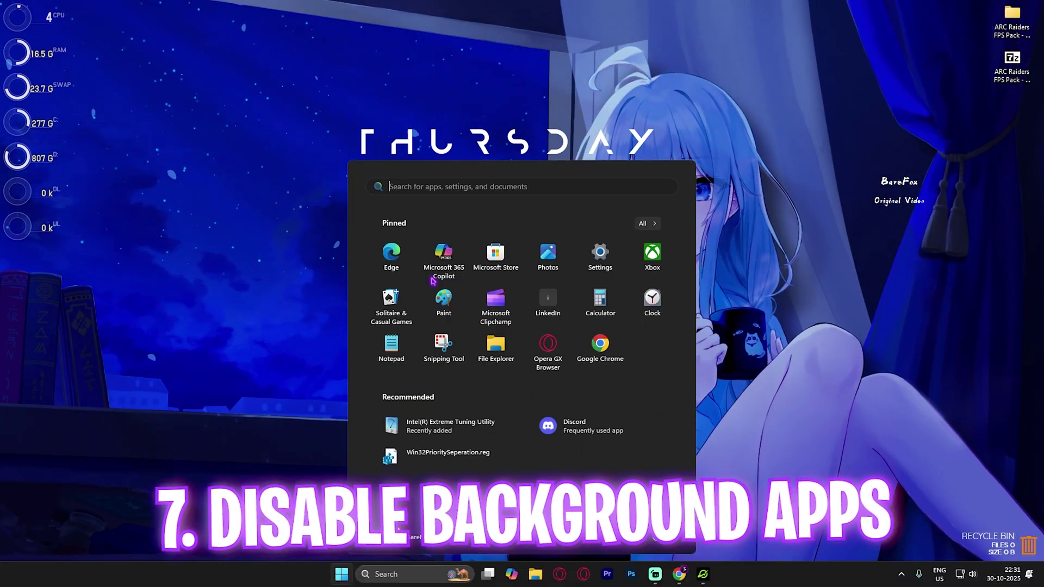
{"action": "type", "text": "edit"}
{"action": "key", "text": "Return"}
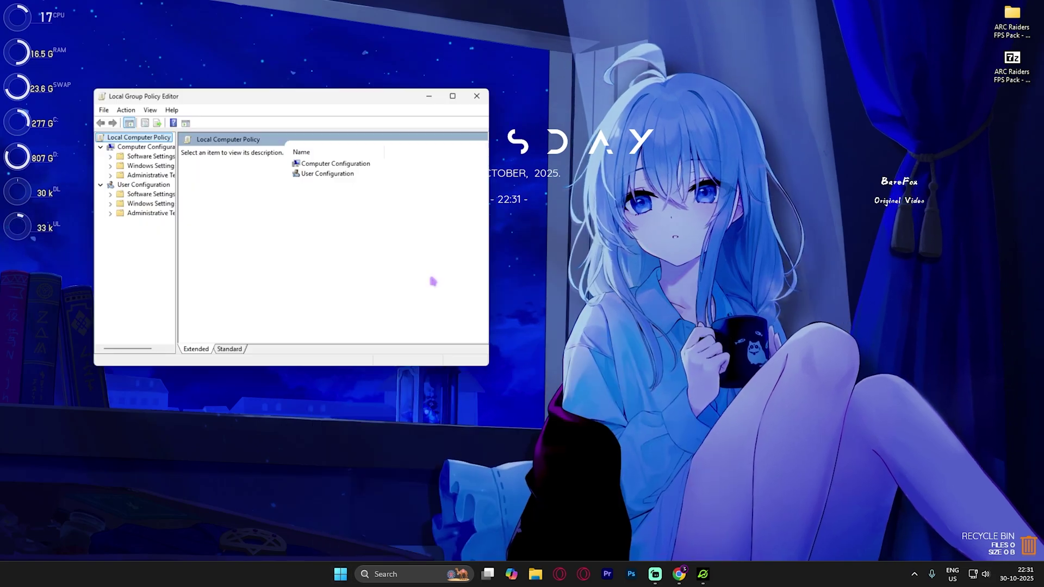